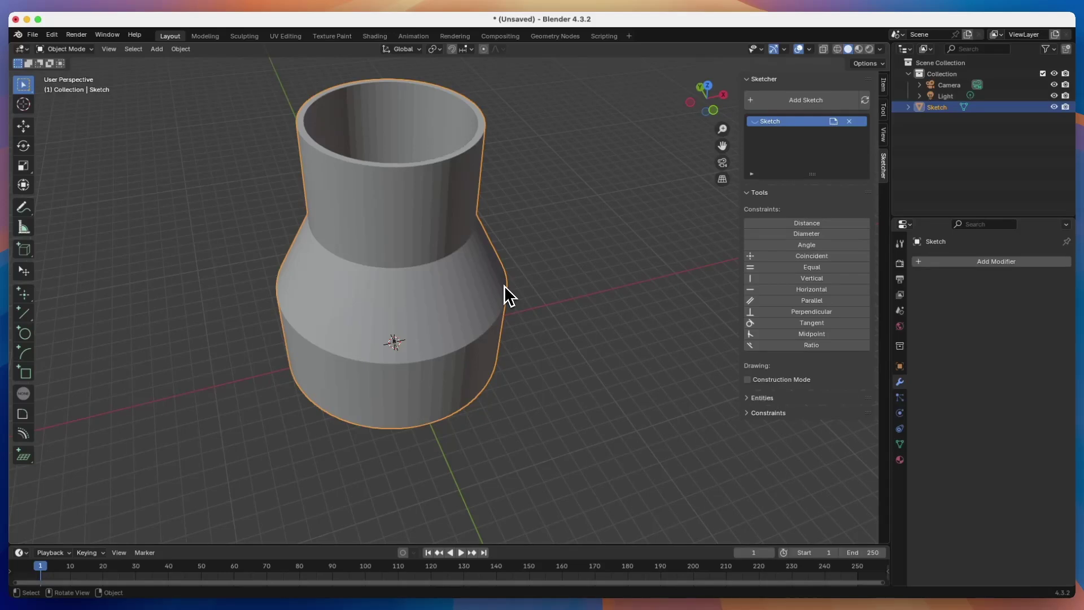
Inspect the finished hollow stepped reducer, then start a new General file
scroll(510, 295, down, 10)
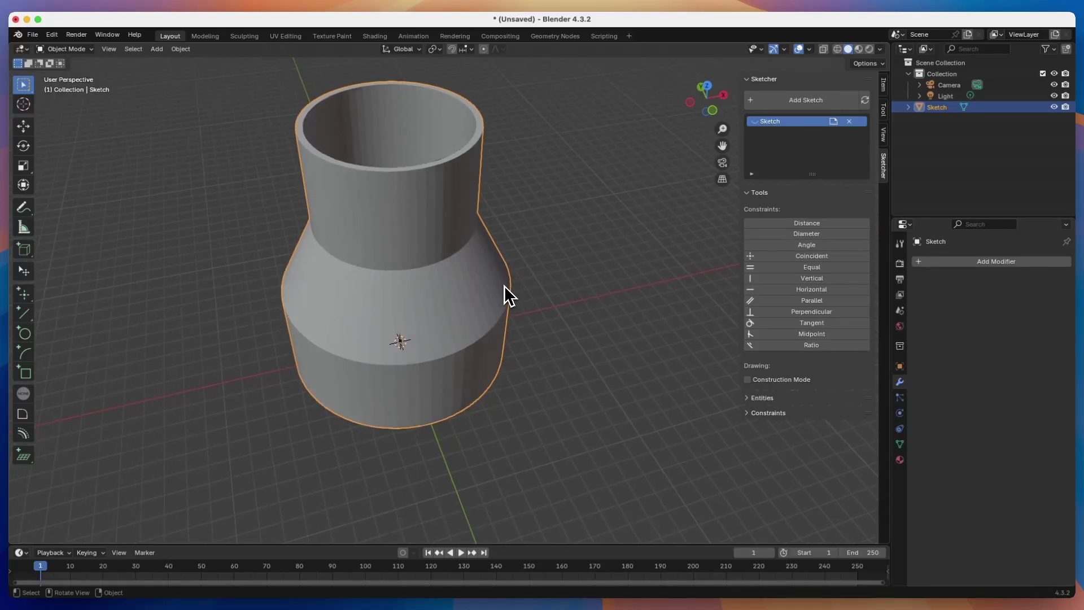
scroll(510, 295, down, 10)
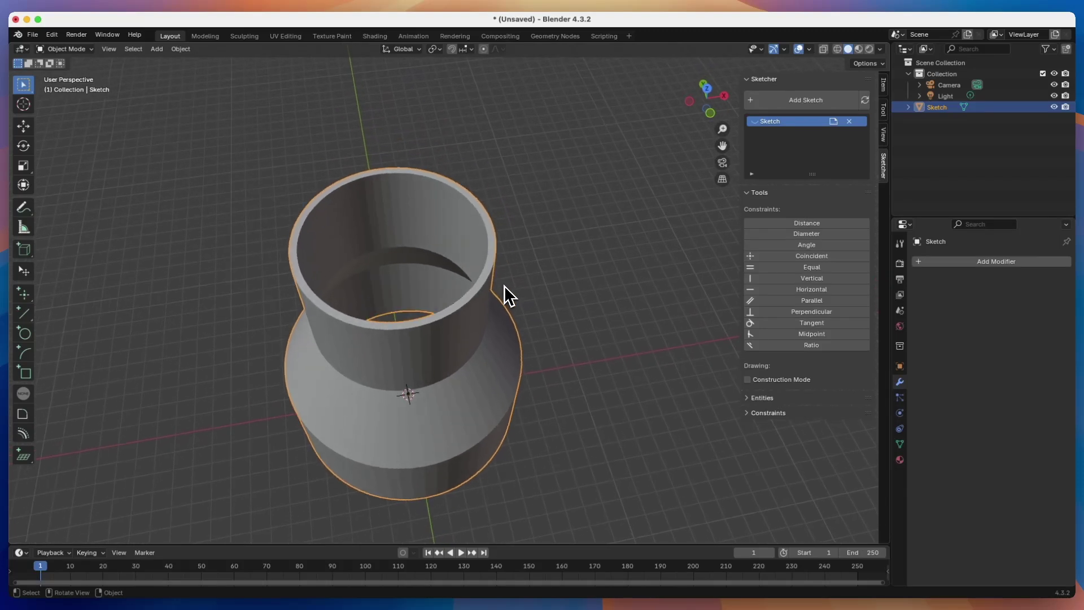
scroll(504, 285, down, 5)
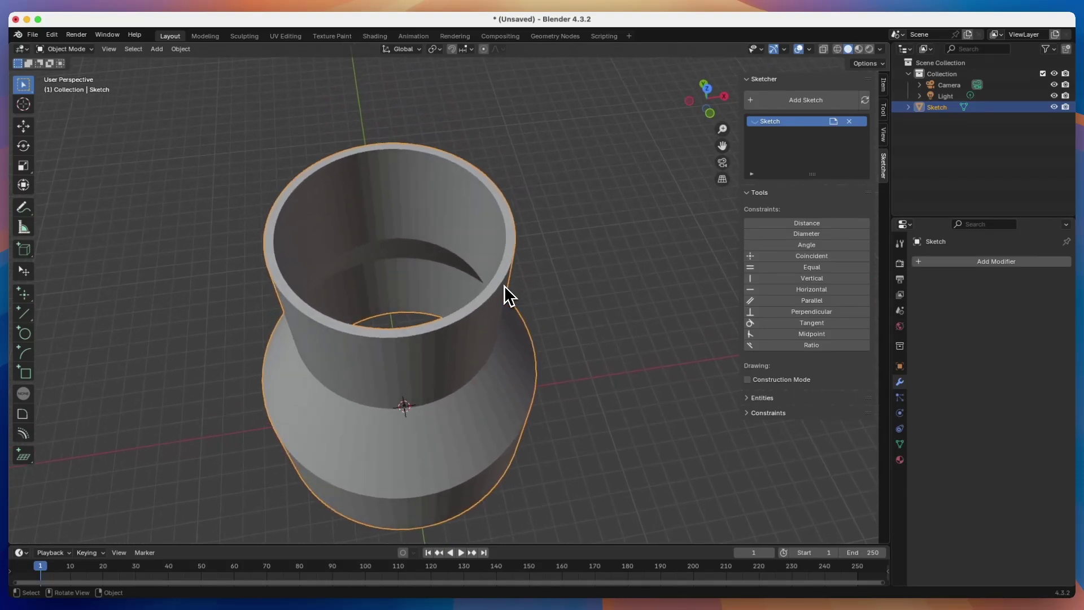
scroll(510, 295, up, 10)
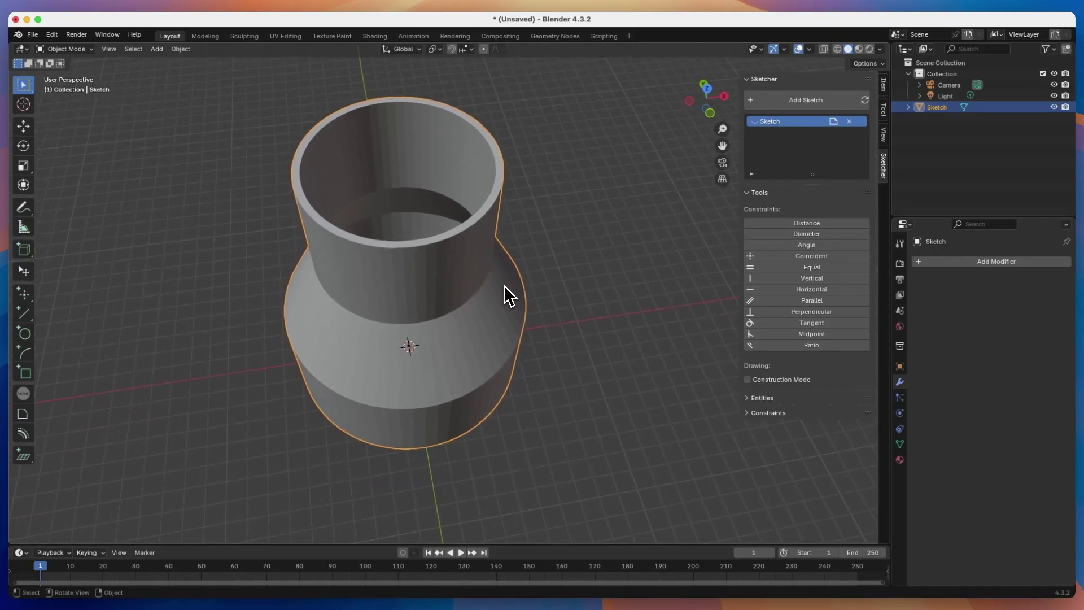
scroll(510, 295, up, 10)
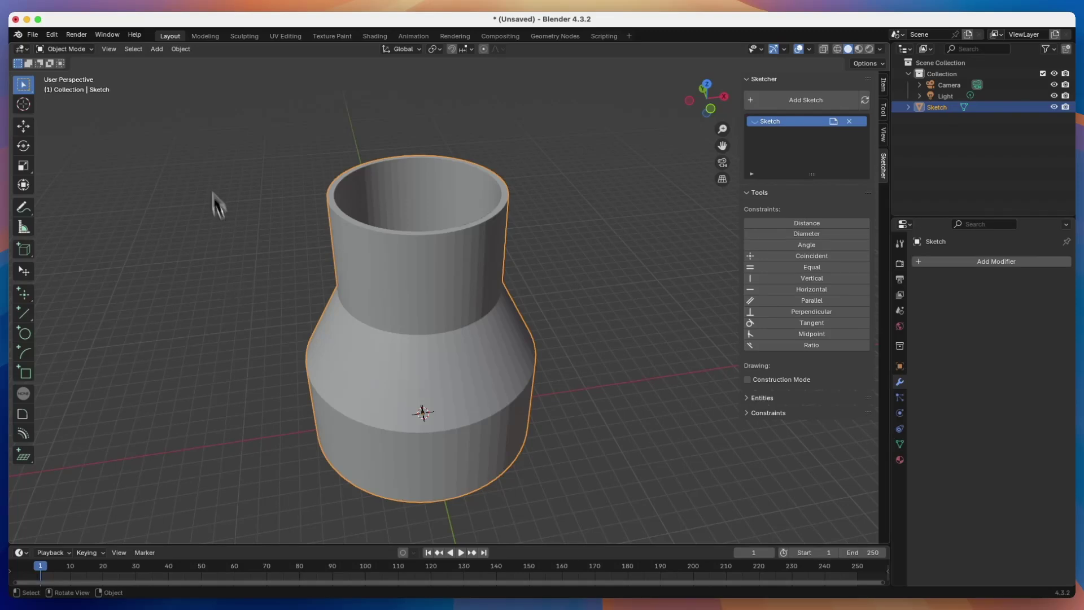
key(super+n)
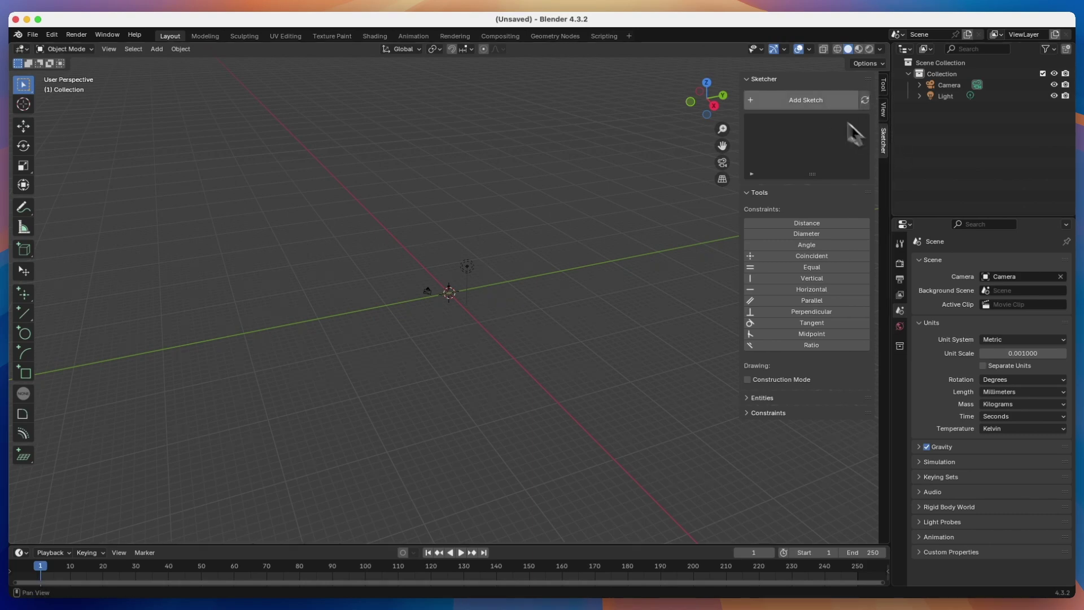
Add a CAD Sketcher sketch using the vertical plane preview as its workplane
click(807, 113)
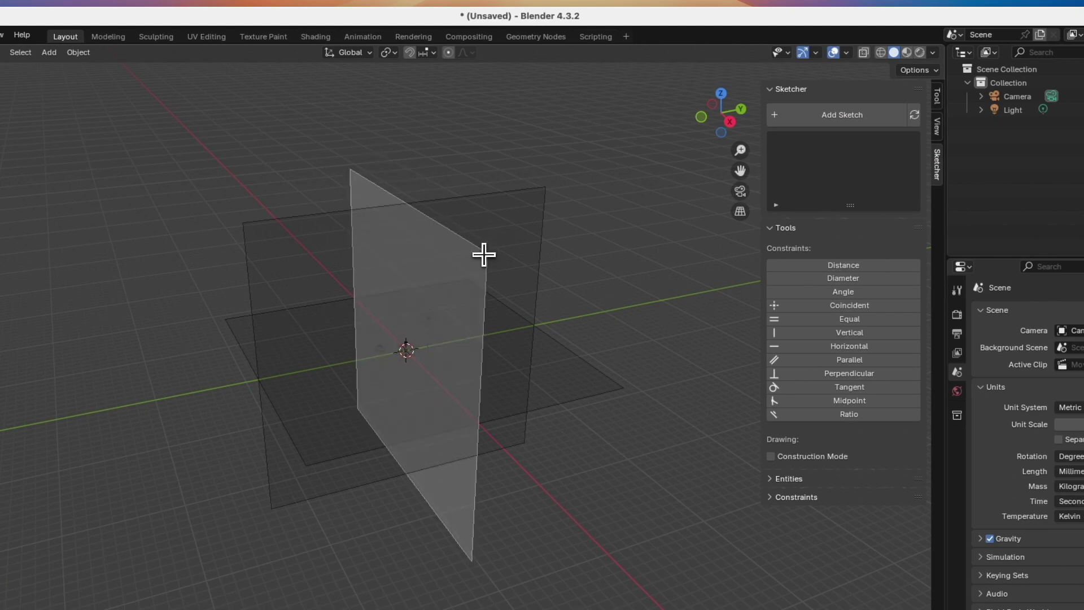
click(485, 253)
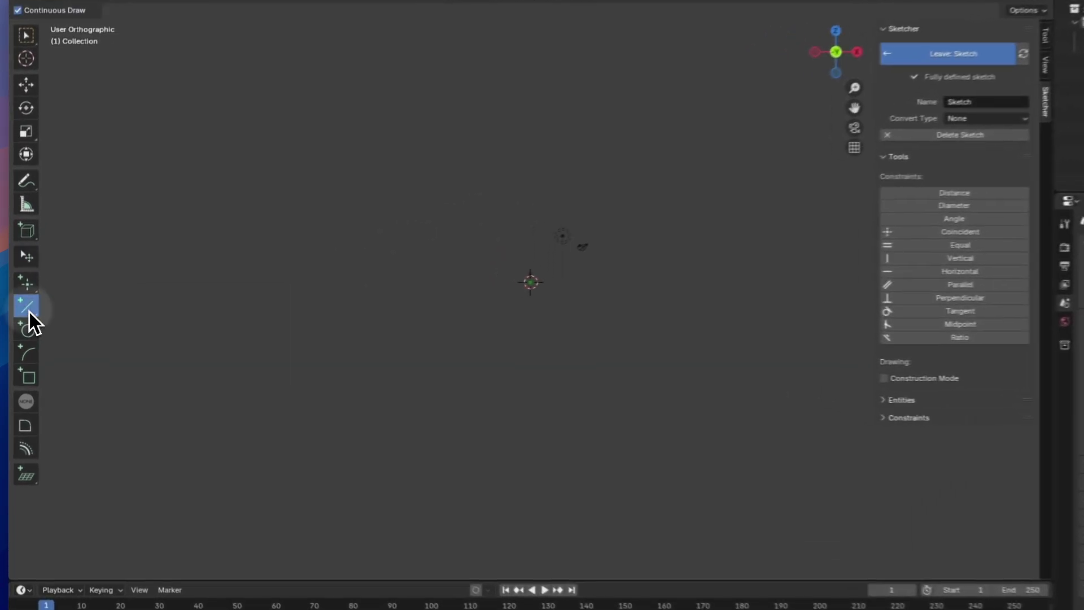
Draw one short horizontal line segment just right of the sketch origin
click(453, 289)
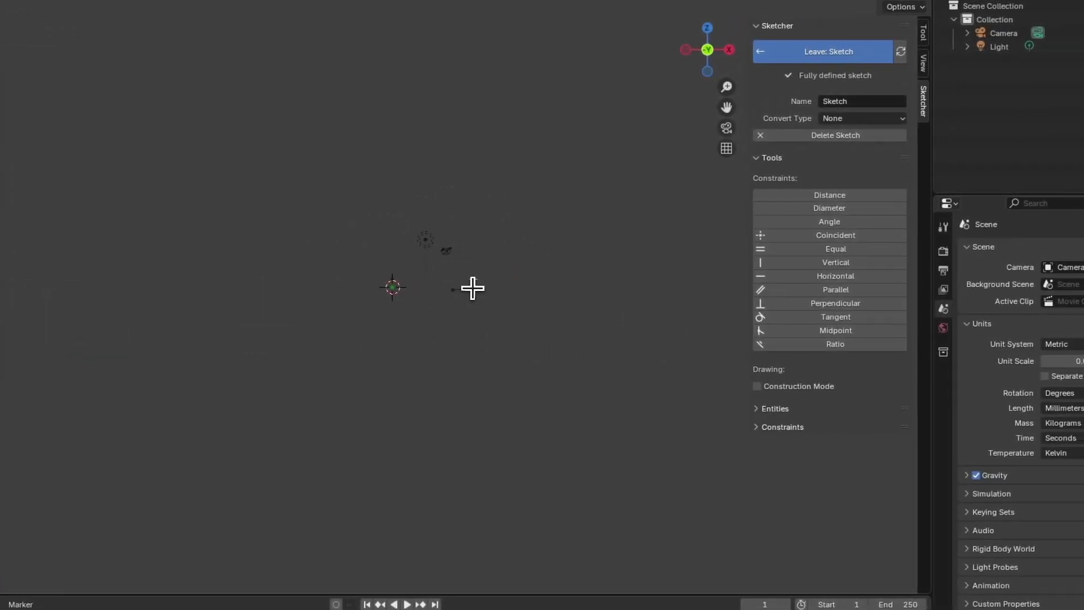
click(472, 289)
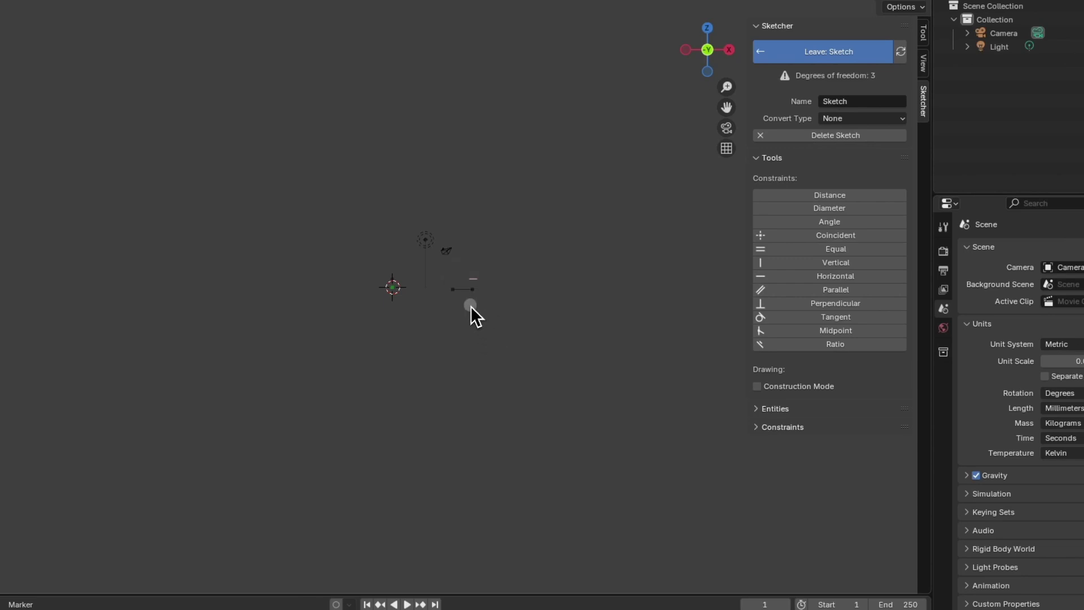
key(Escape)
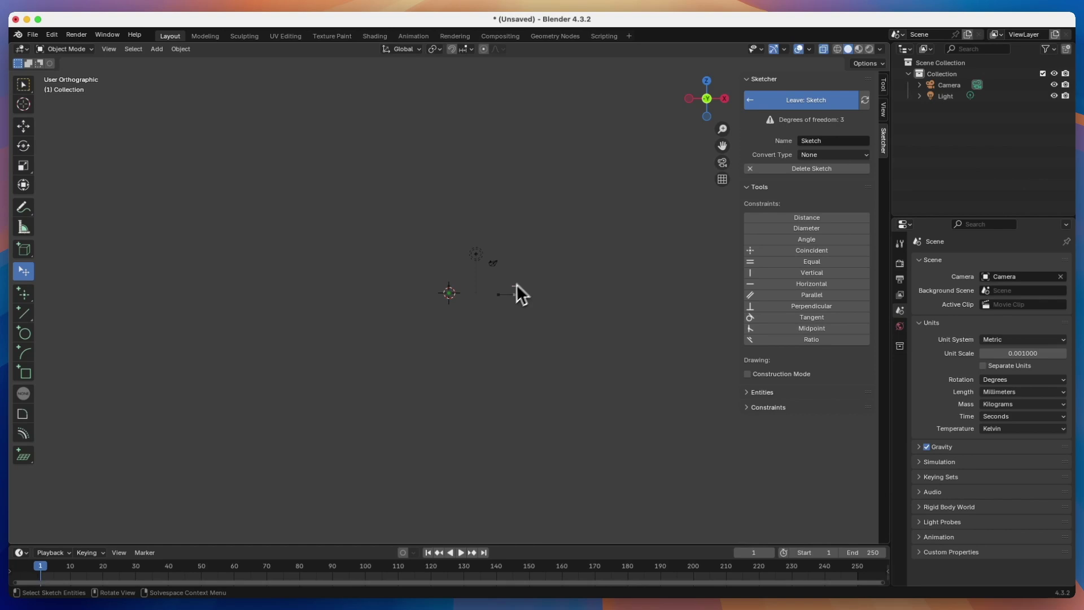
Dimension the line to 3 mm instead of 2.444 mm, with its label below the line
scroll(516, 287, up, 2)
scroll(538, 296, up, 2)
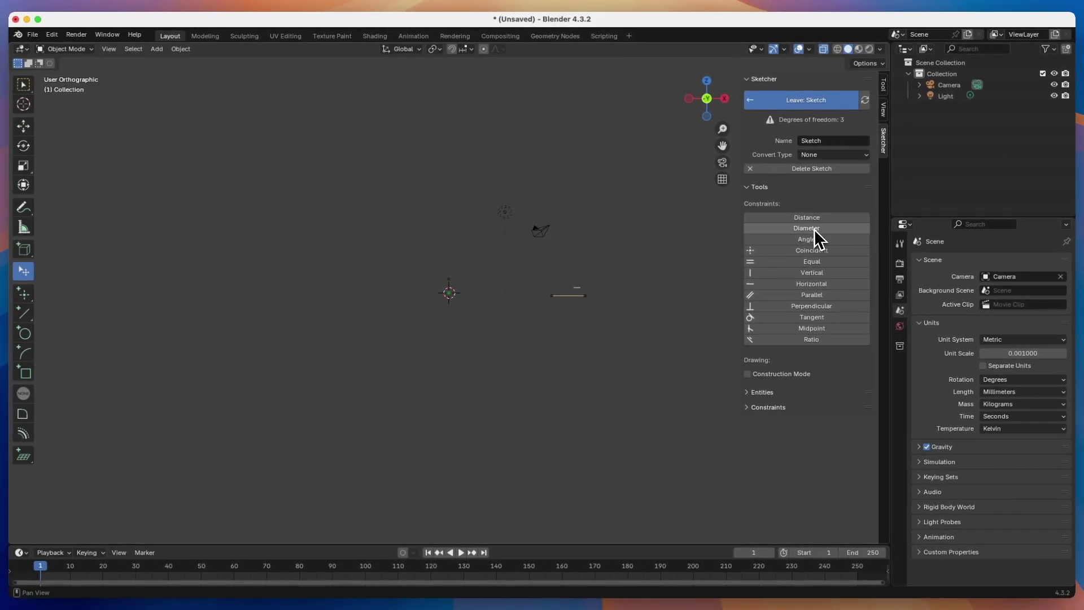
click(816, 218)
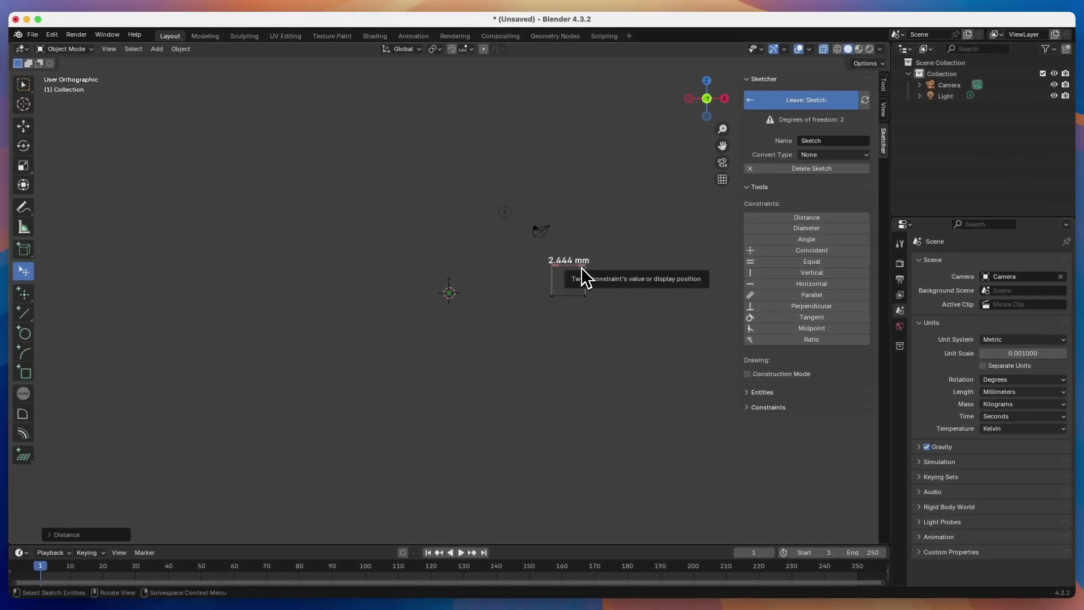
right_click(582, 269)
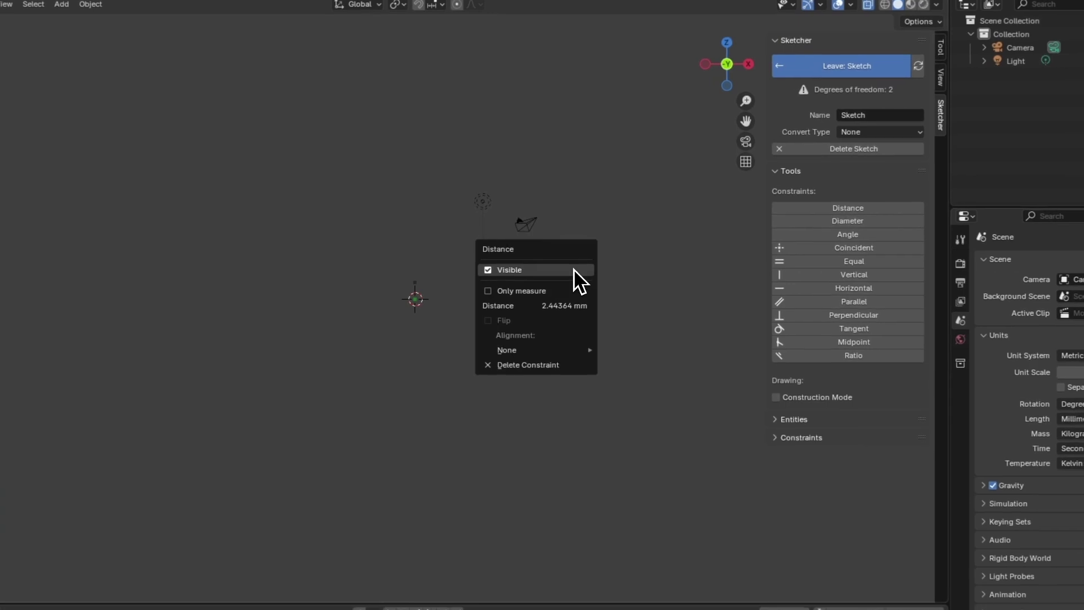
click(564, 305)
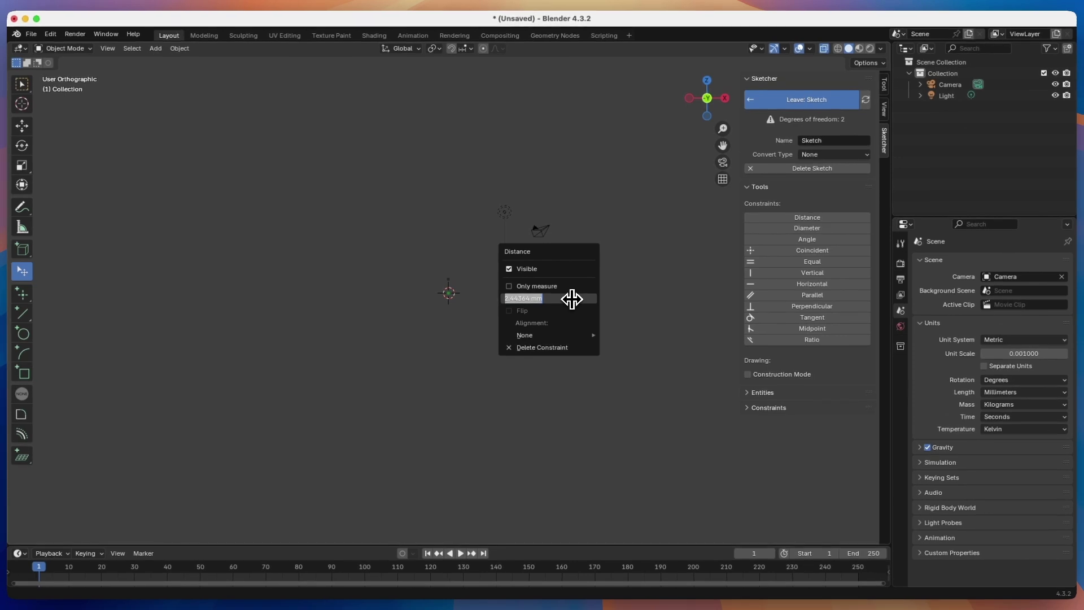
text(3)
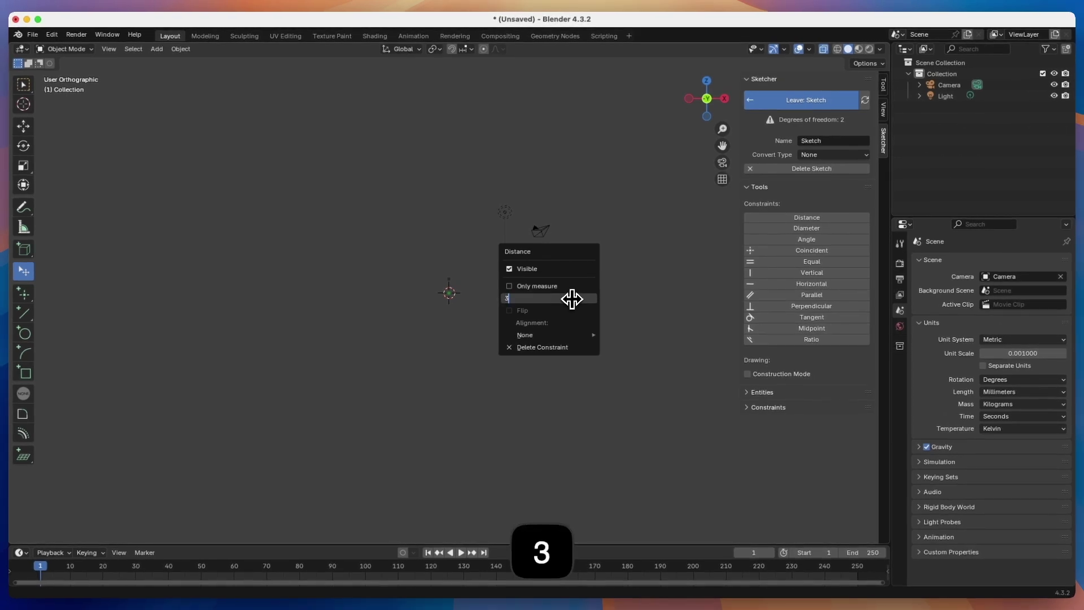
key(Return)
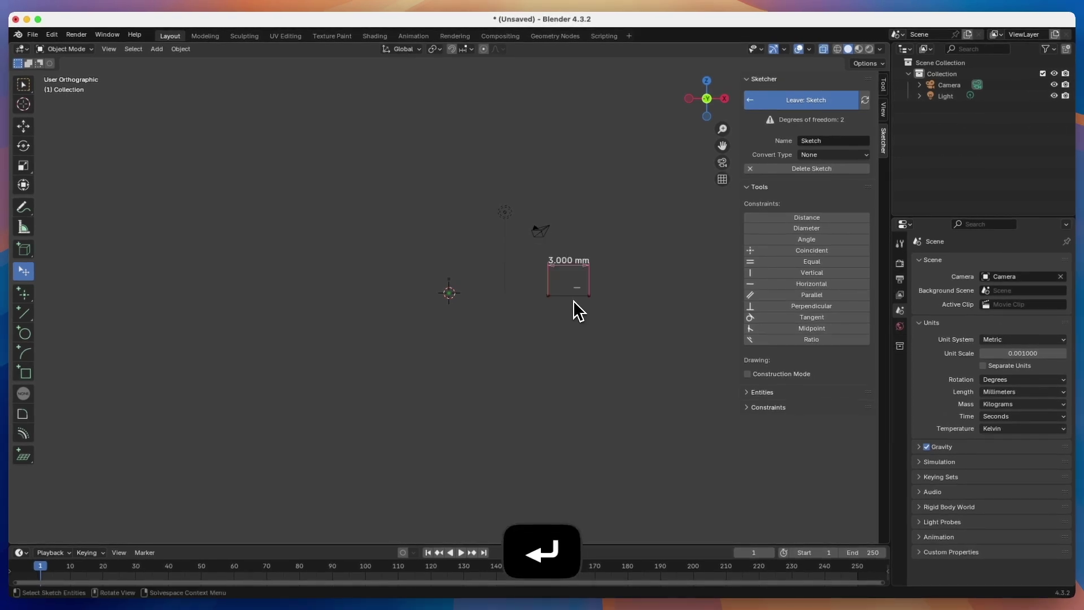
drag(575, 272, 569, 354)
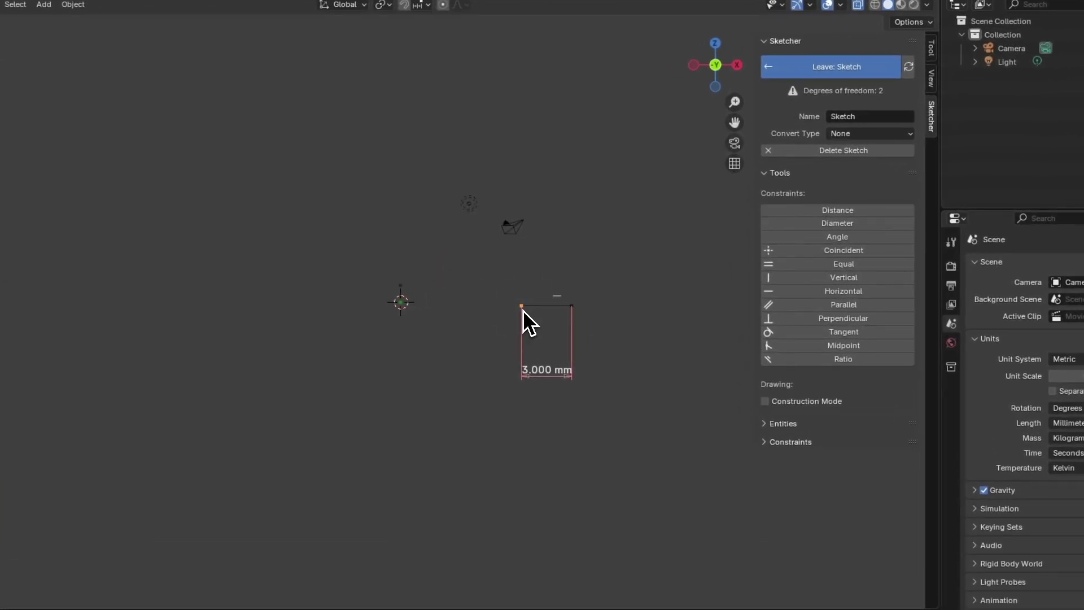
Apply a Horizontal constraint between the sketch origin and the line's endpoint
click(403, 307)
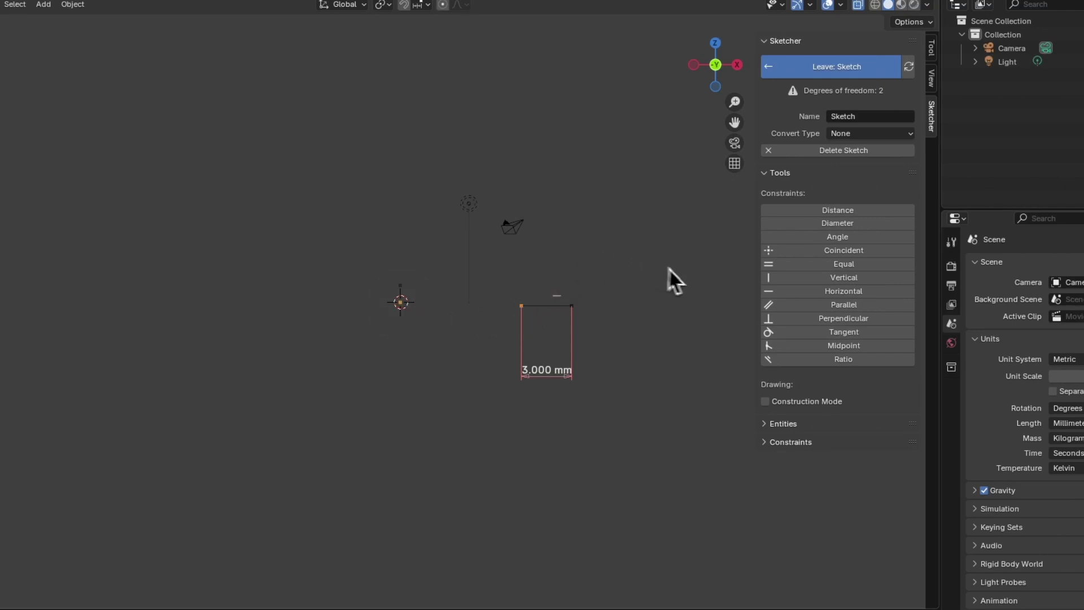
click(823, 292)
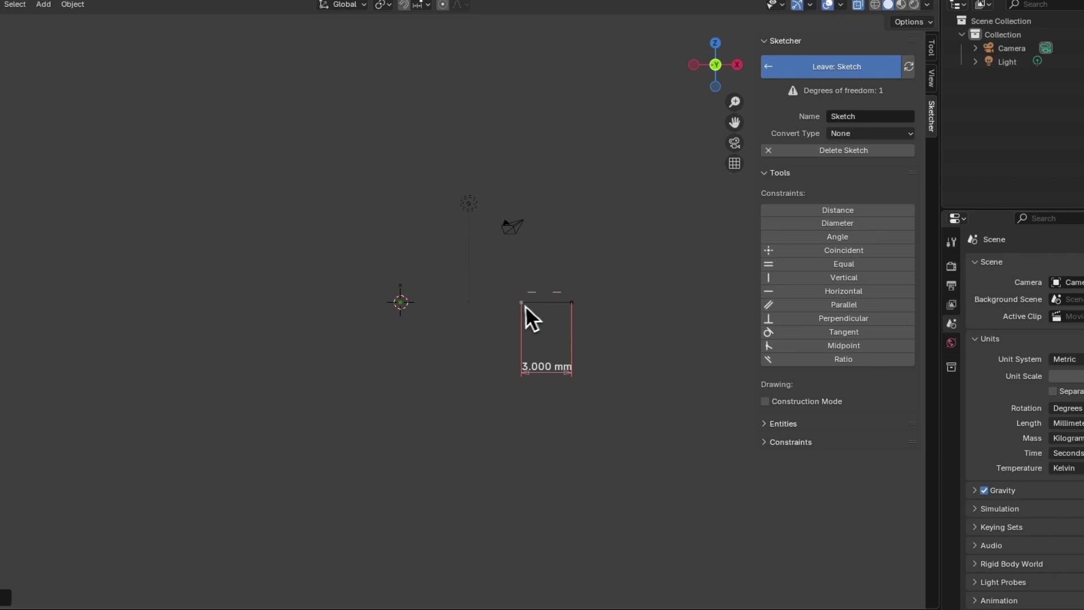
scroll(448, 310, up, 4)
scroll(415, 307, down, 3)
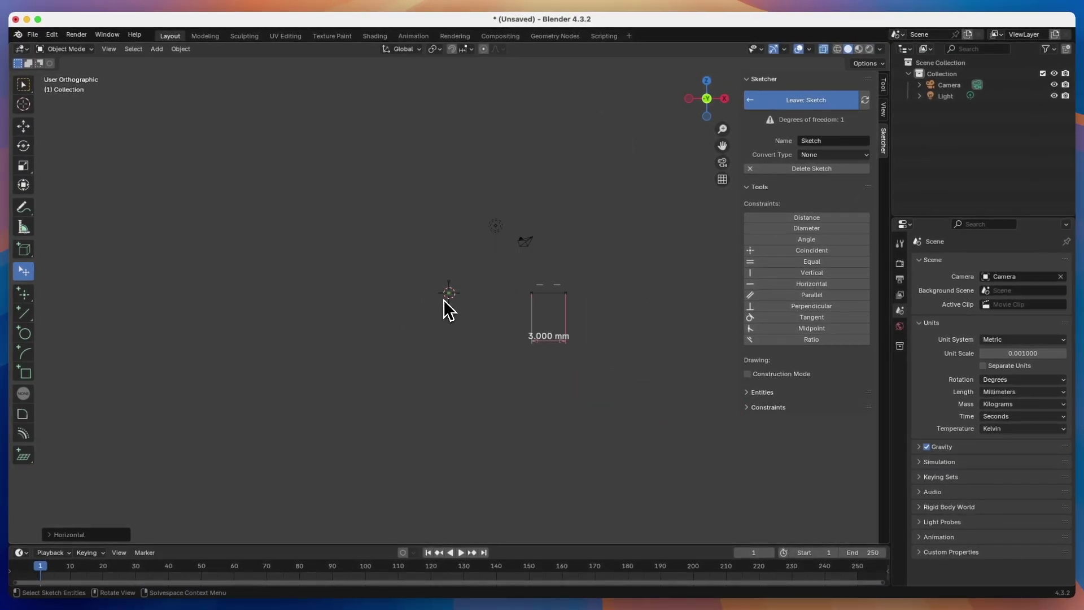
scroll(444, 301, up, 2)
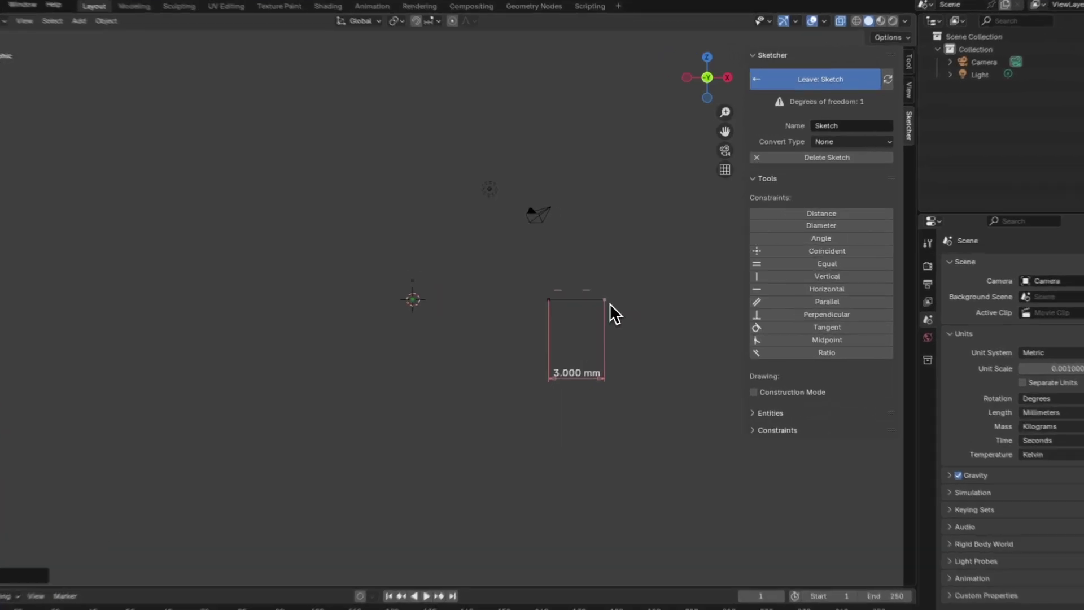
Set the origin-to-endpoint distance to 60 mm instead of 10.221 mm
click(610, 304)
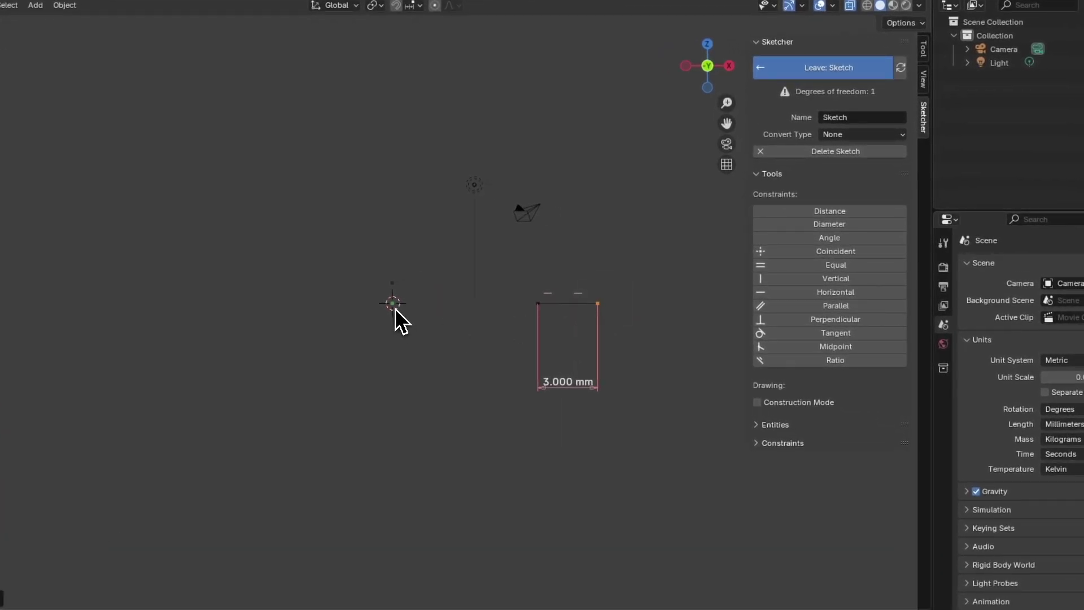
click(393, 305)
click(821, 214)
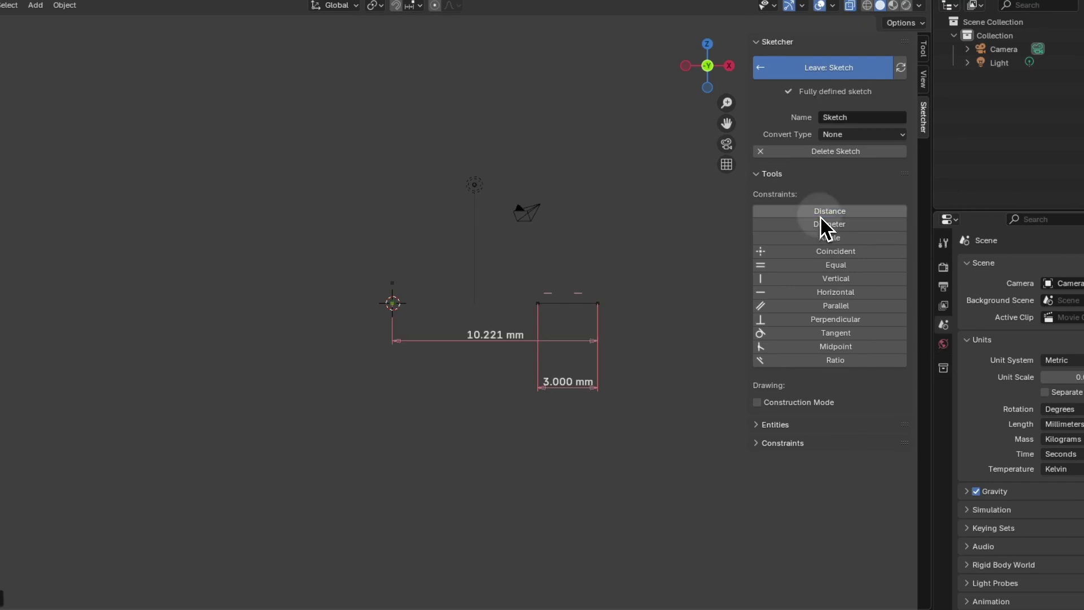
click(518, 338)
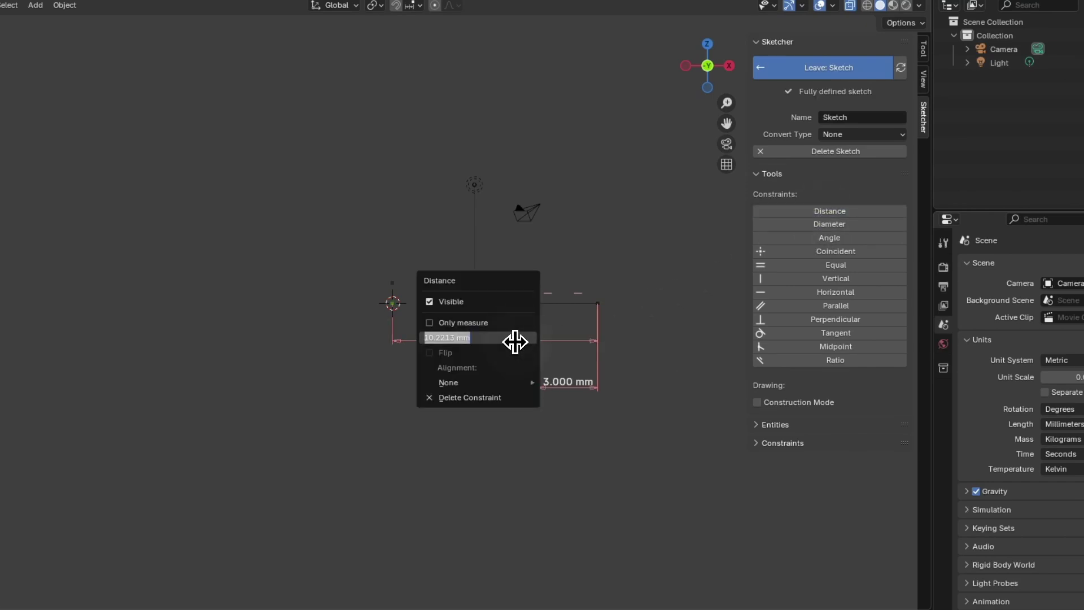
text(60)
key(Return)
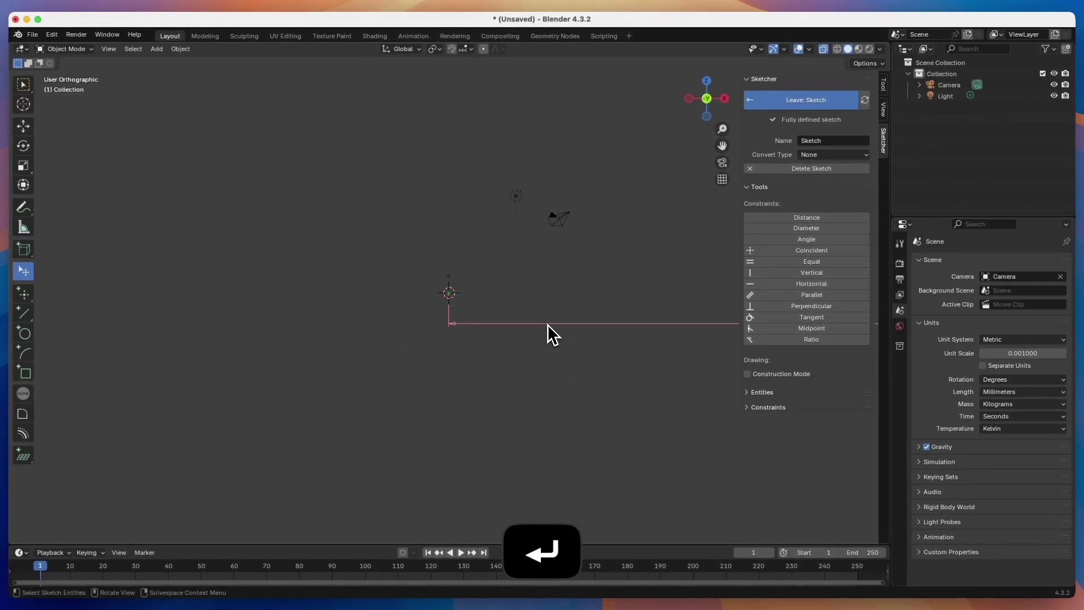
click(479, 326)
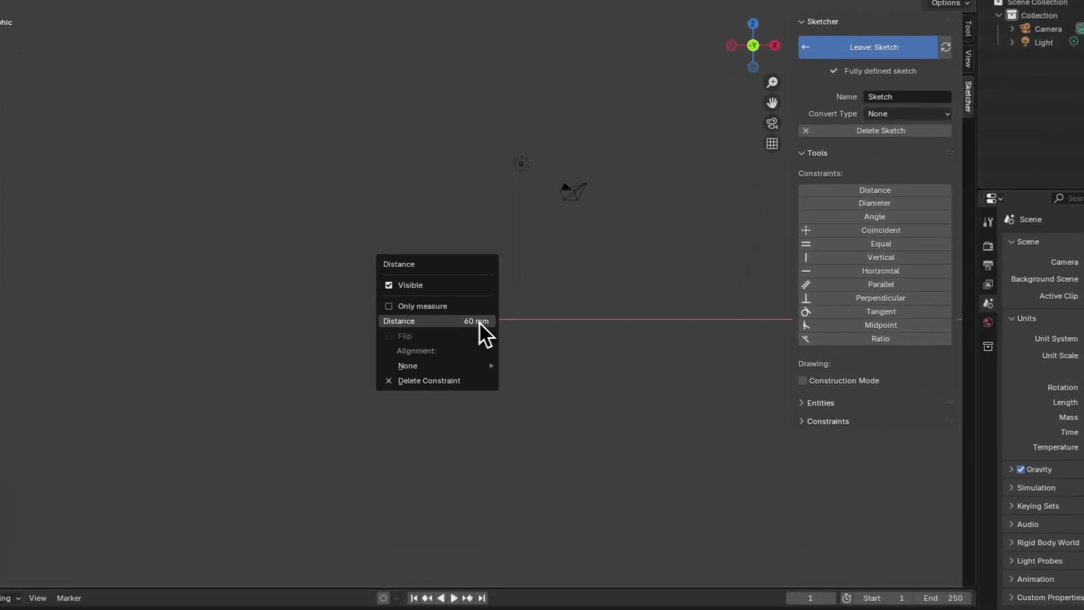
click(510, 319)
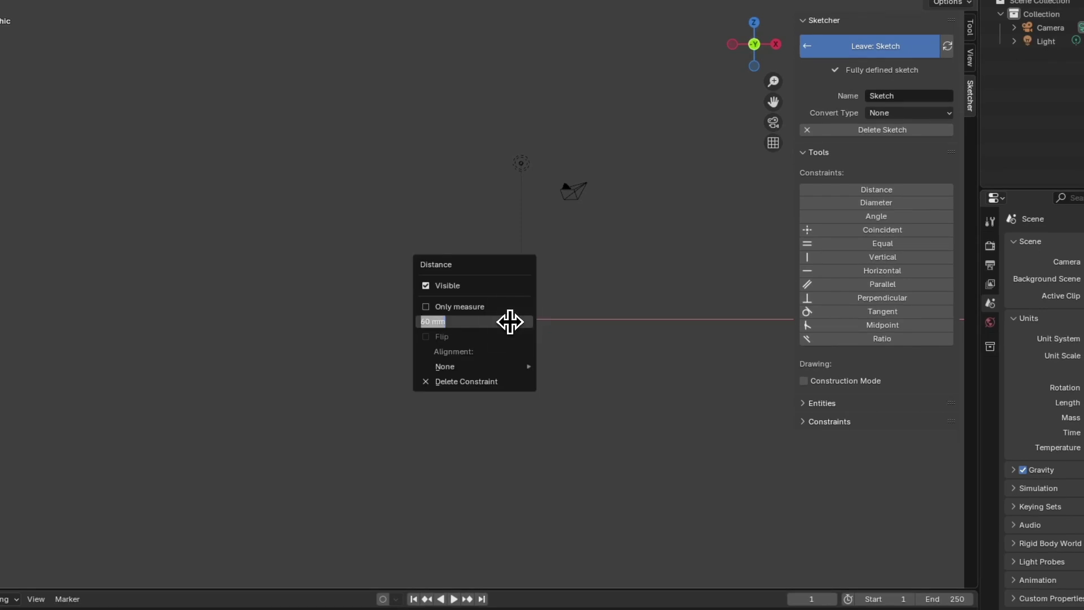
key(Return)
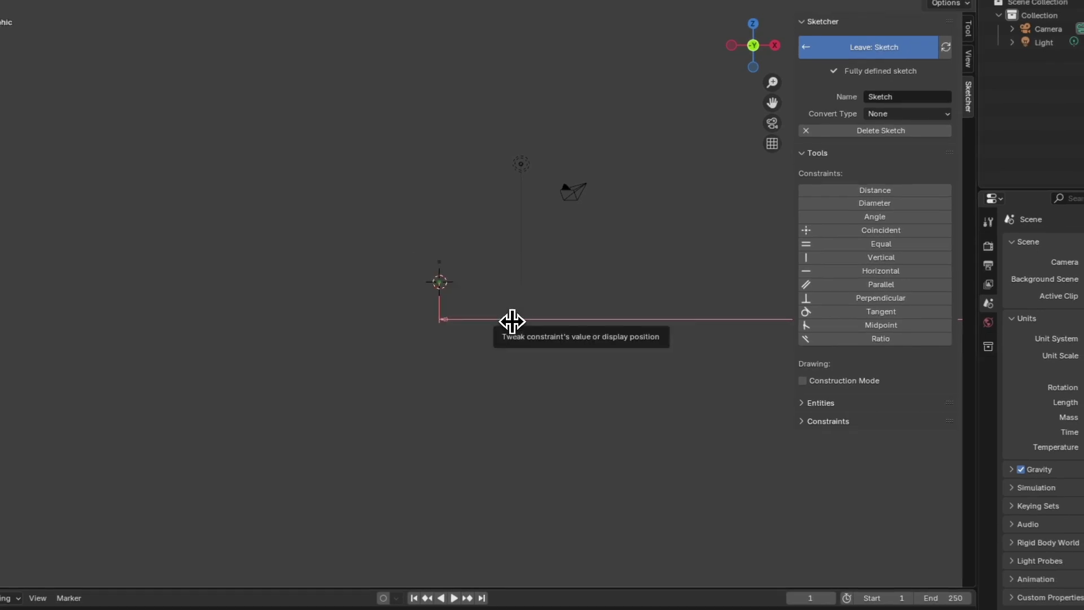
Switch to Front Orthographic view with the axis gizmo and zoom on the sketch
scroll(503, 335, down, 8)
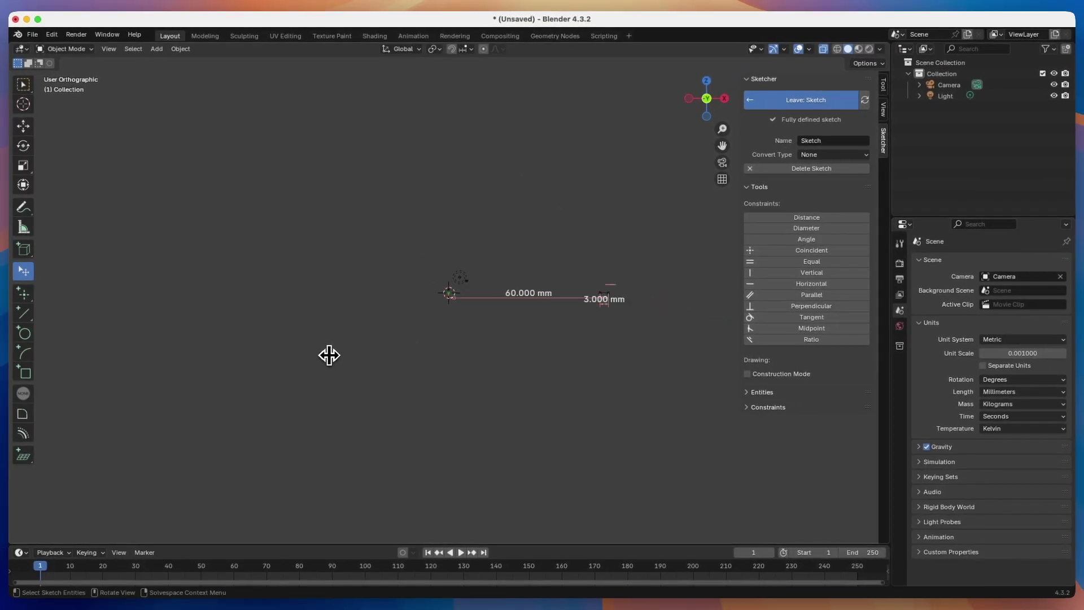
scroll(680, 233, up, 3)
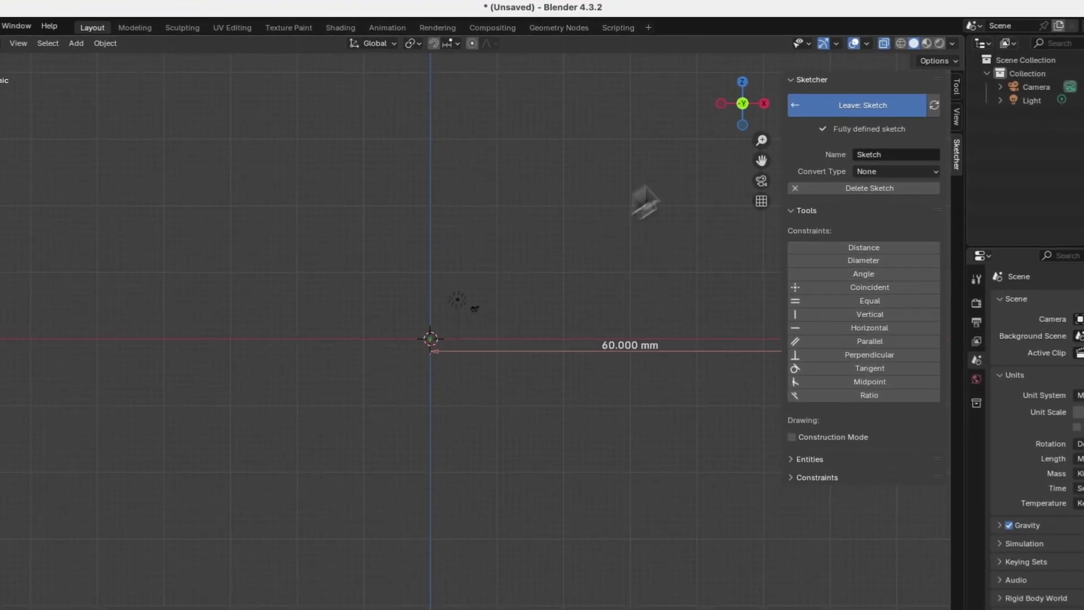
click(743, 105)
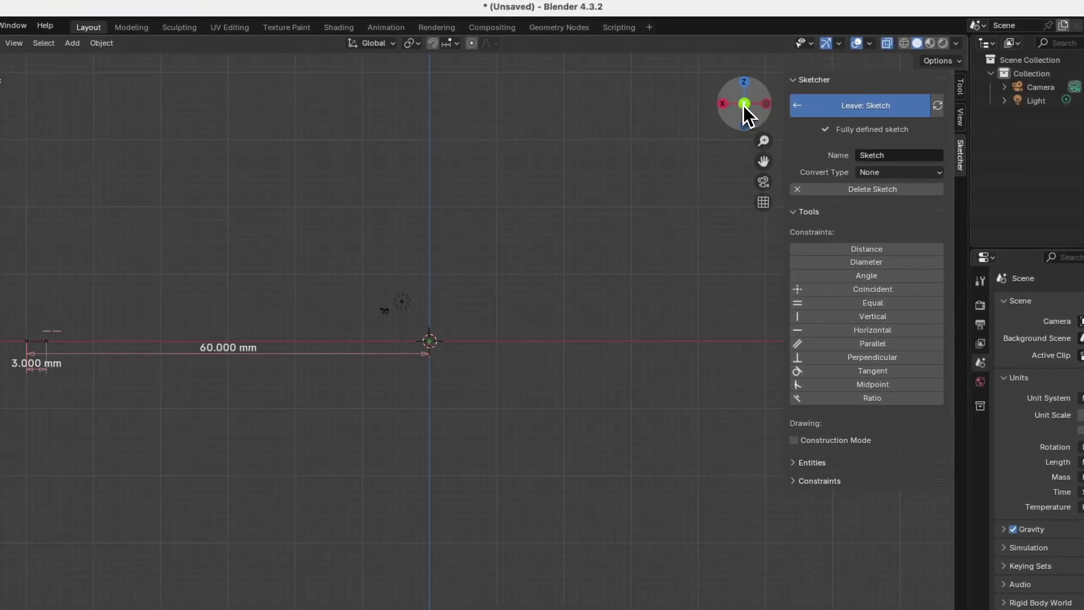
click(744, 104)
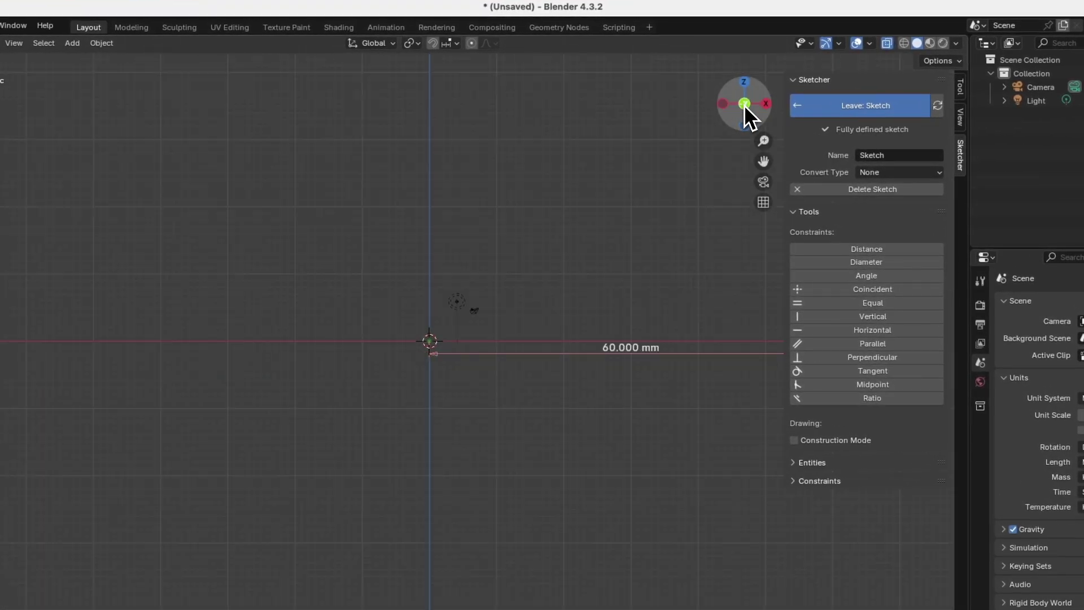
scroll(329, 327, down, 2)
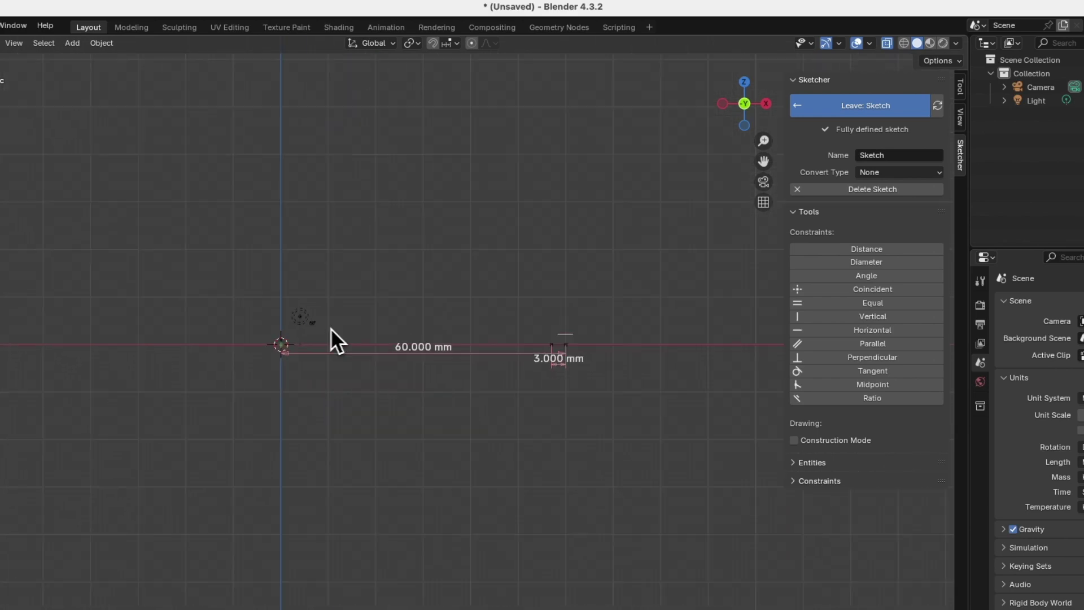
scroll(552, 295, up, 1)
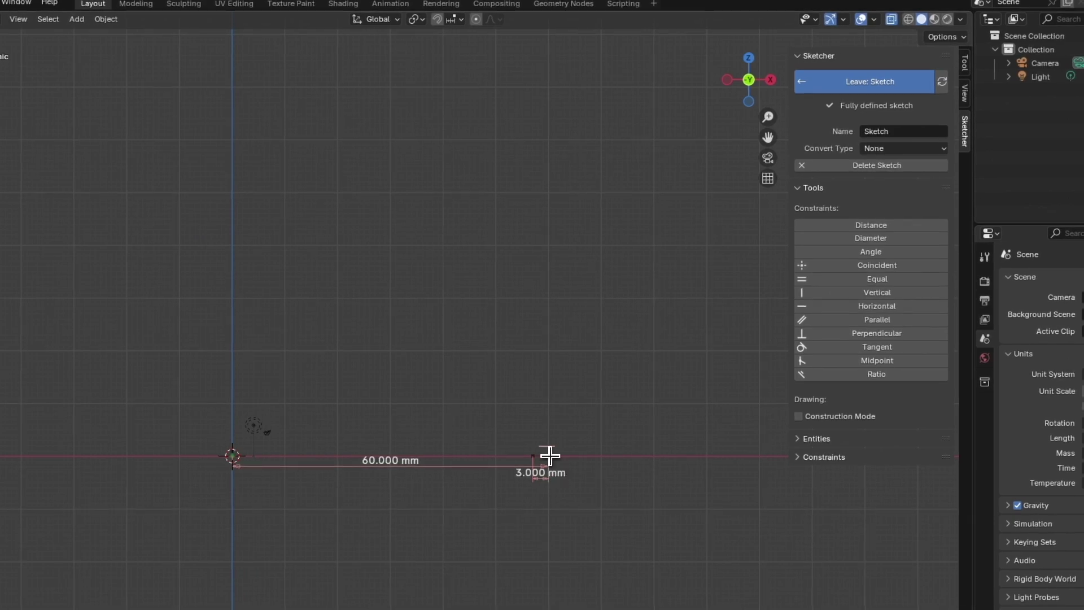
Draw the six-segment stepped wall outline from the 3 mm line's end, closing at its bottom point
click(550, 456)
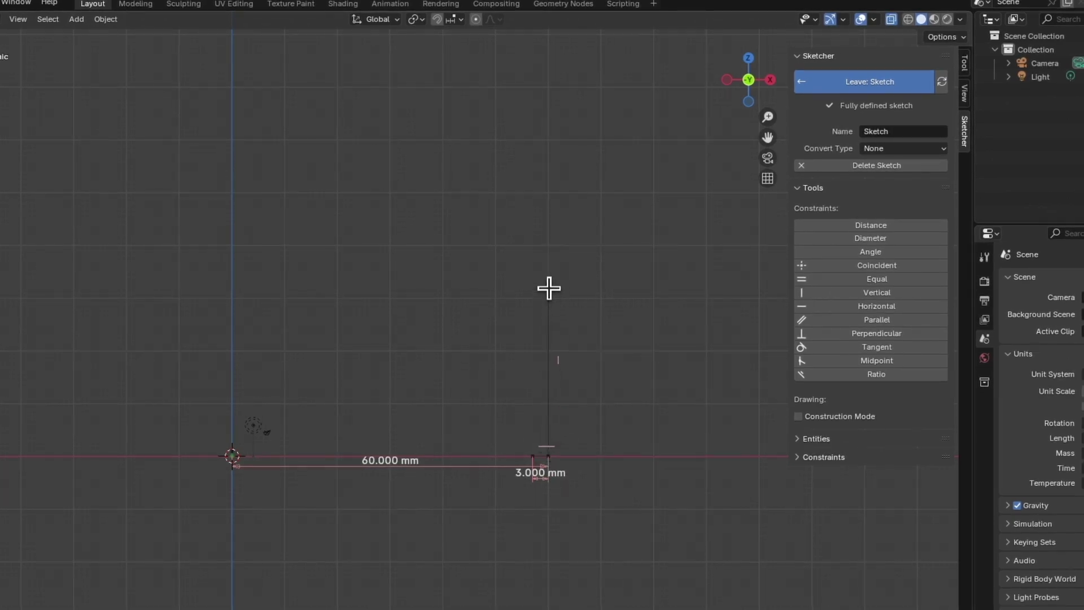
click(549, 267)
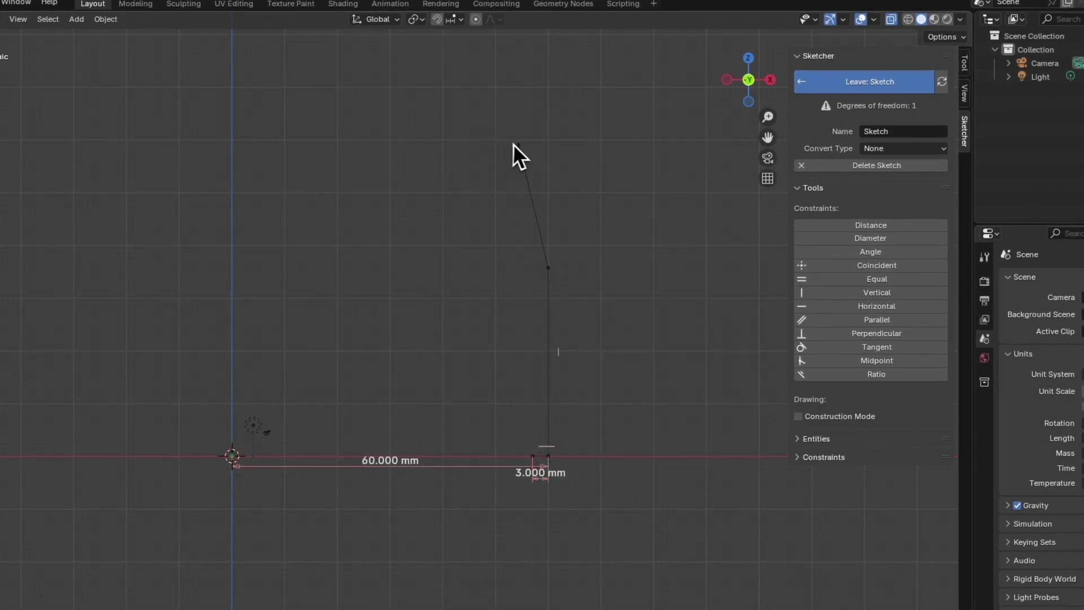
click(506, 52)
click(489, 54)
click(490, 140)
click(531, 270)
click(532, 456)
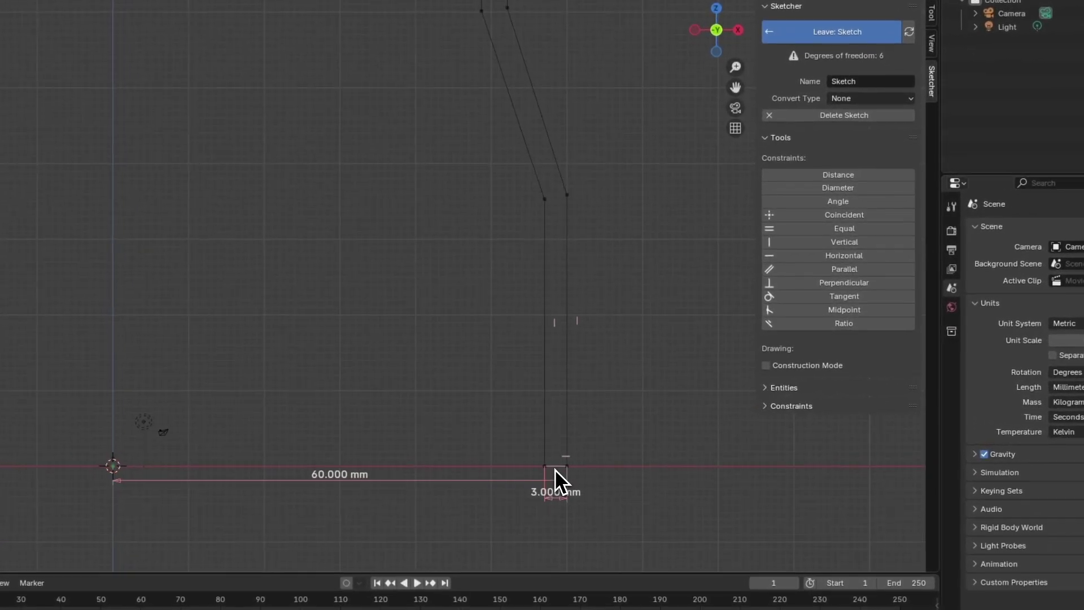
Make the bottom wall segments equal length and the profile's top edge horizontal
scroll(486, 382, down, 2)
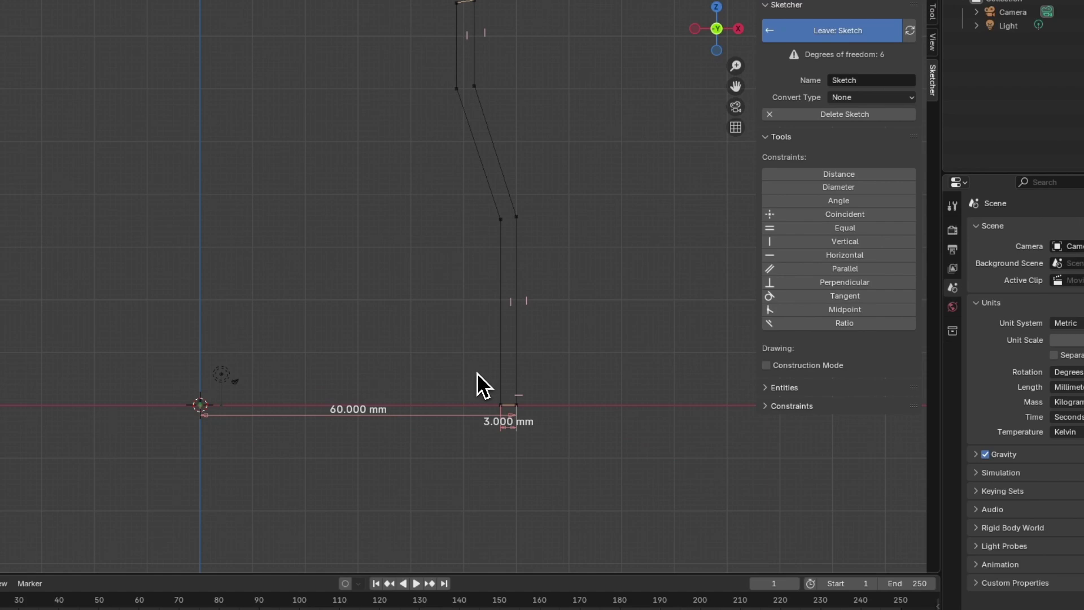
click(847, 226)
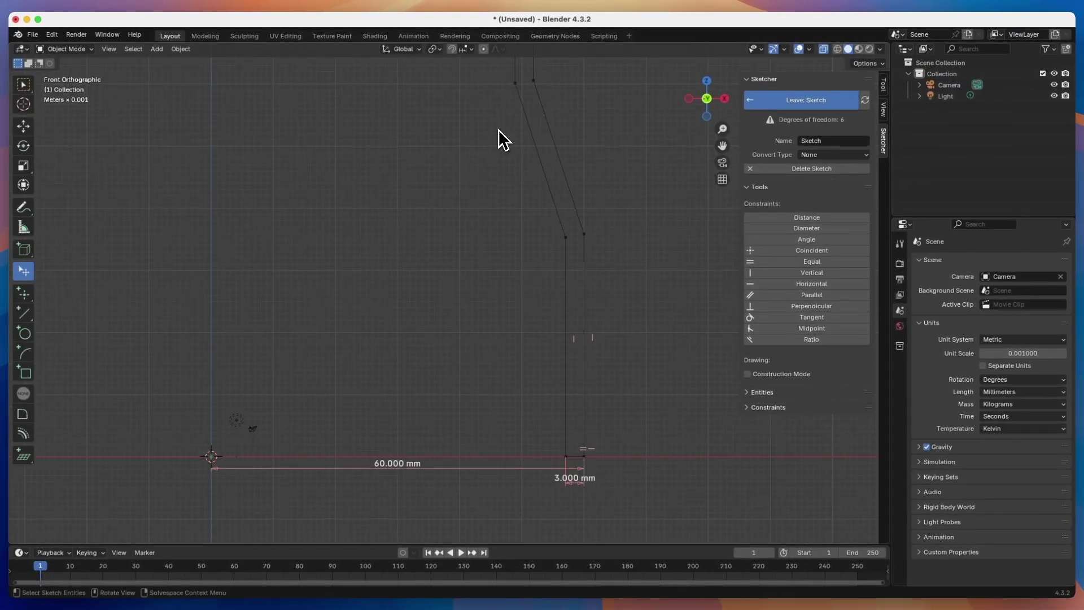
shift+scroll(499, 138, up, 5)
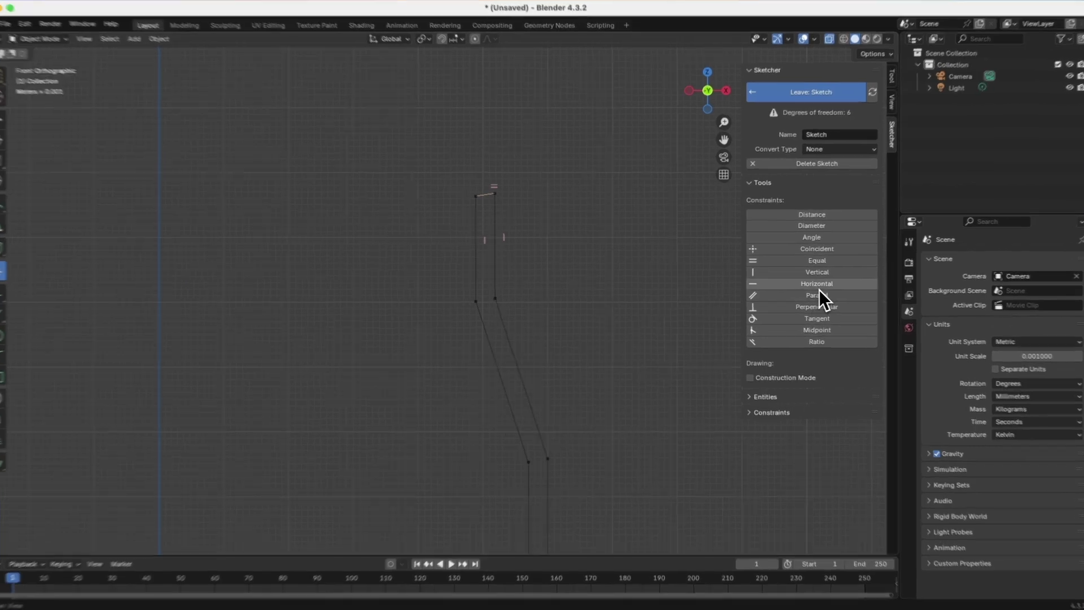
click(819, 287)
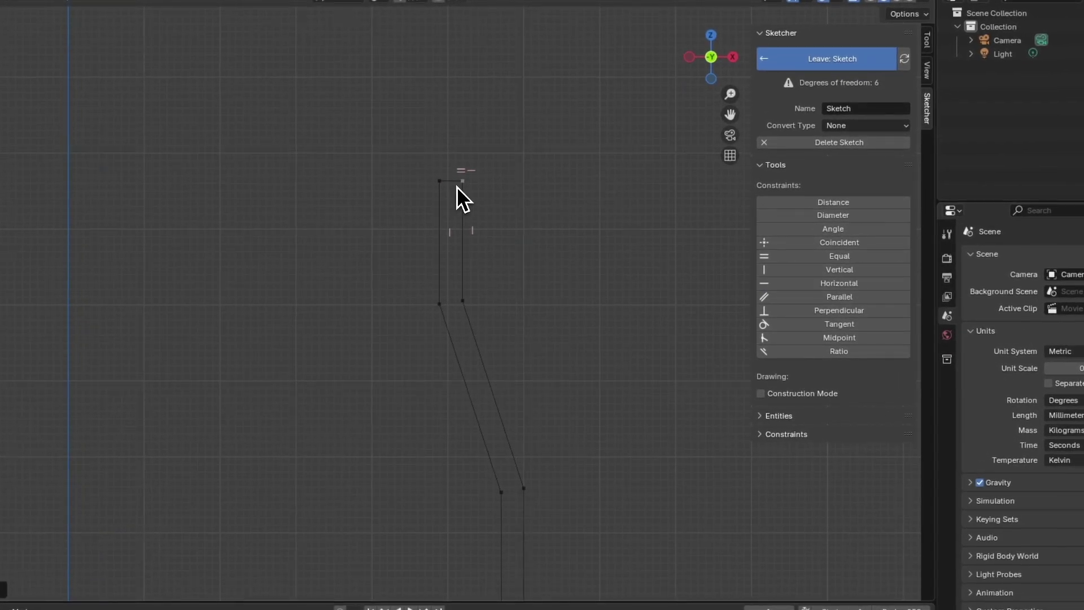
Make the lower vertical lines, the slanted lines and one more line pair equal length
scroll(387, 182, down, 4)
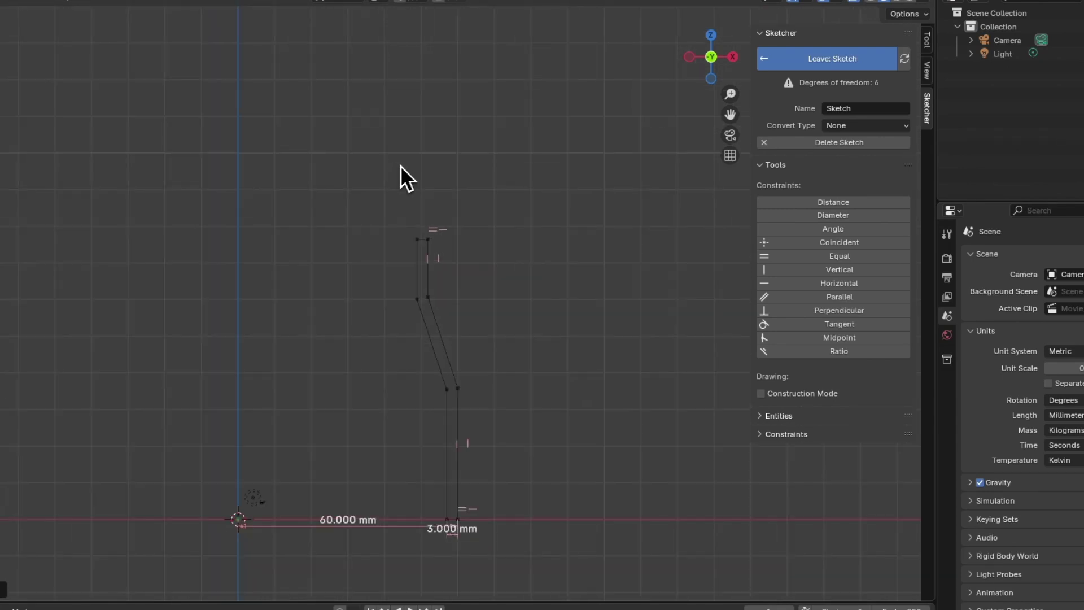
click(450, 435)
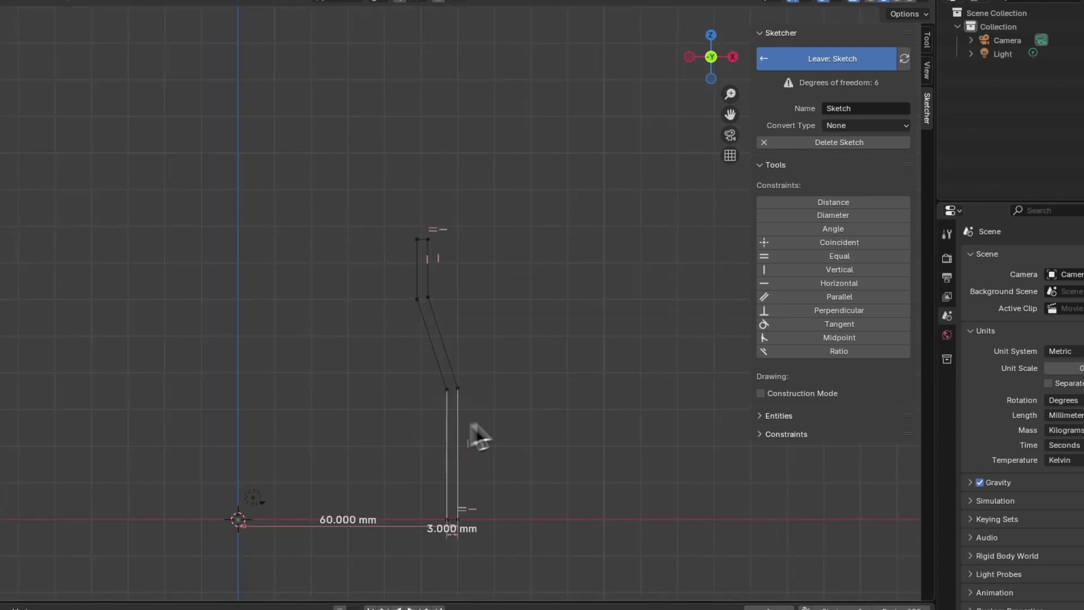
click(842, 259)
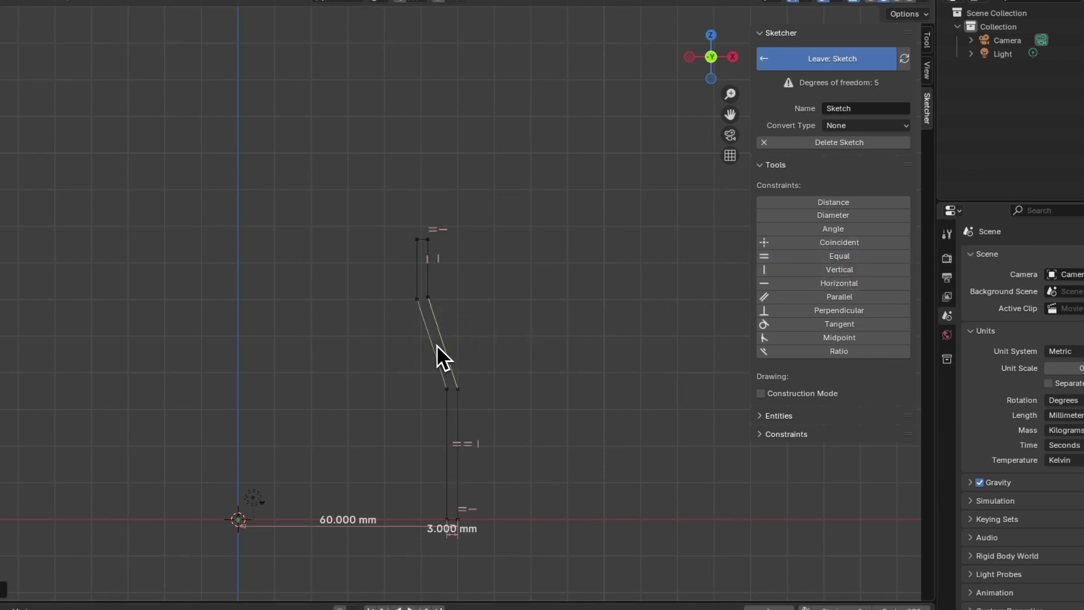
click(833, 262)
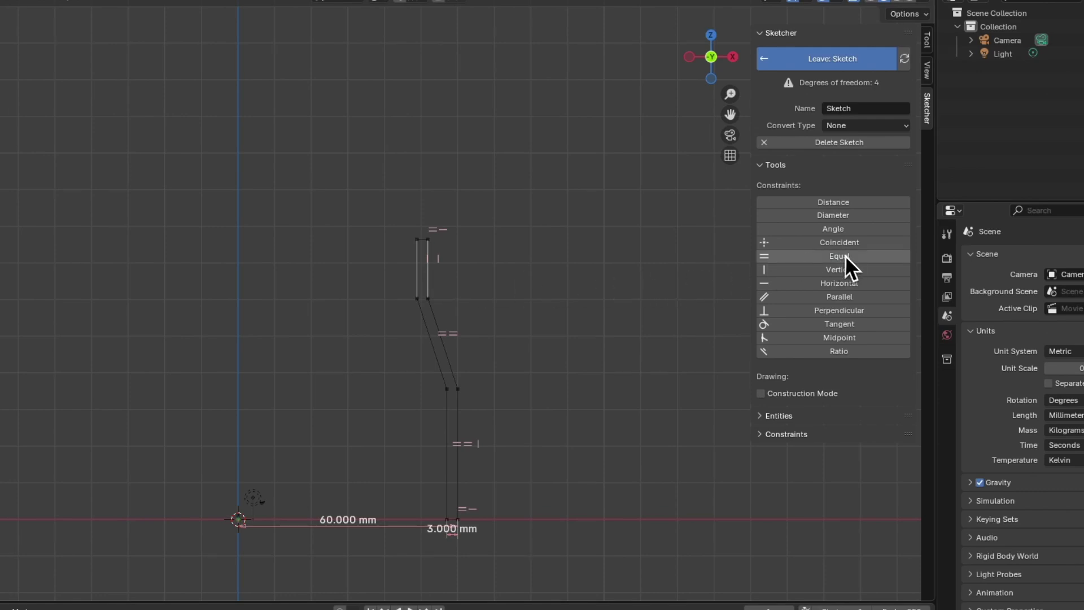
click(848, 259)
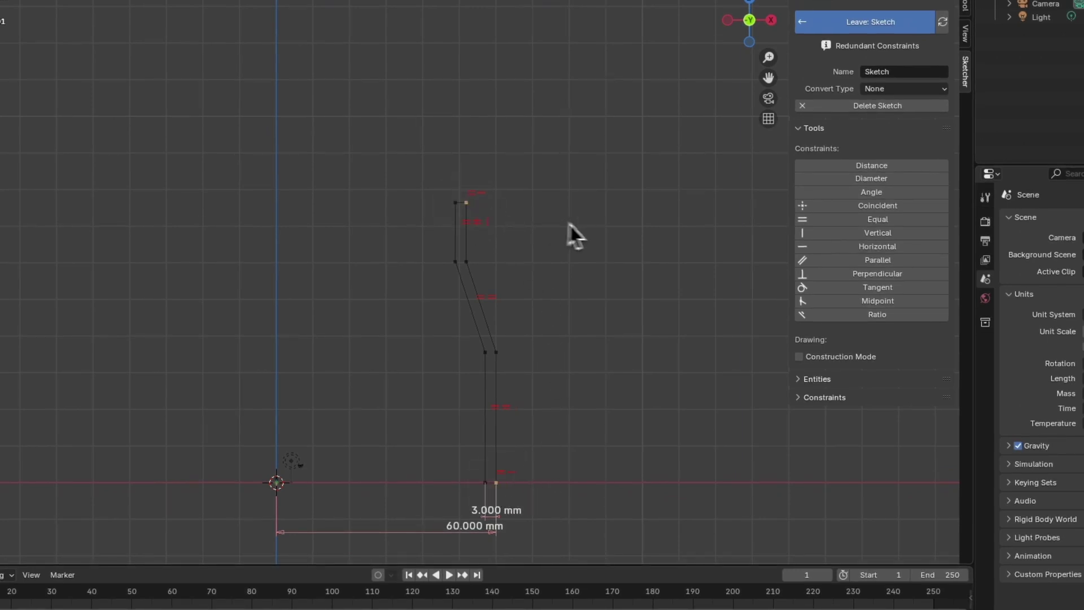
Add a vertical-aligned 120 mm distance from the base point to the top corner
click(876, 166)
right_click(409, 377)
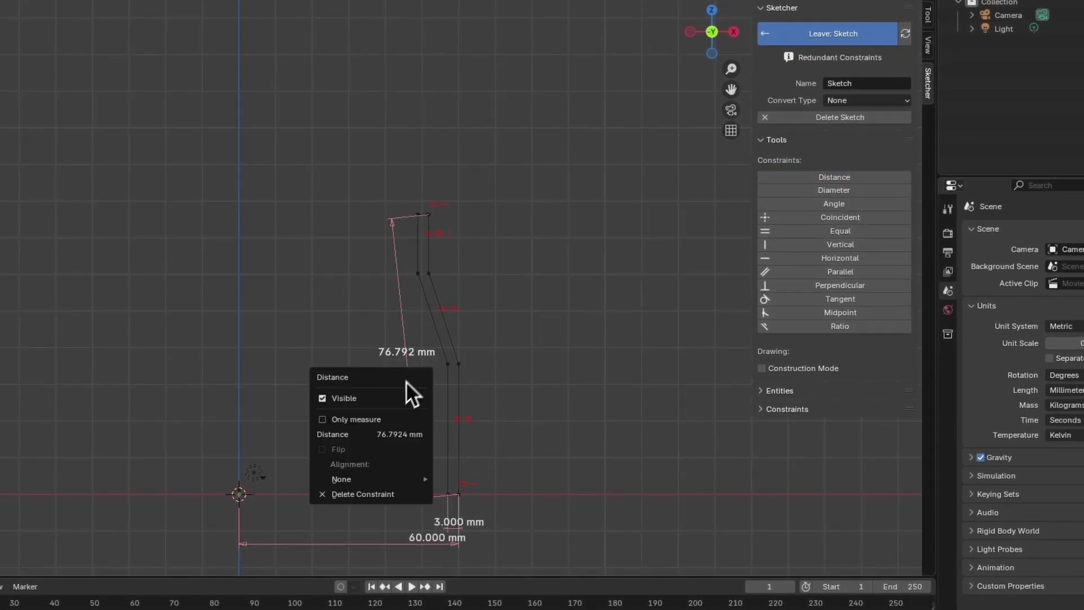
click(362, 483)
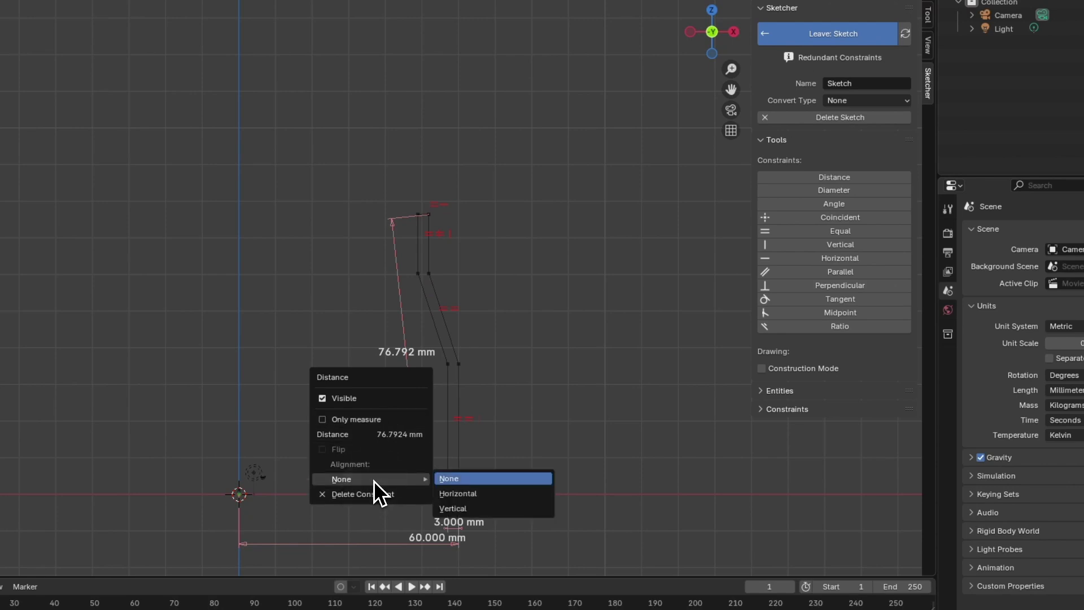
click(469, 509)
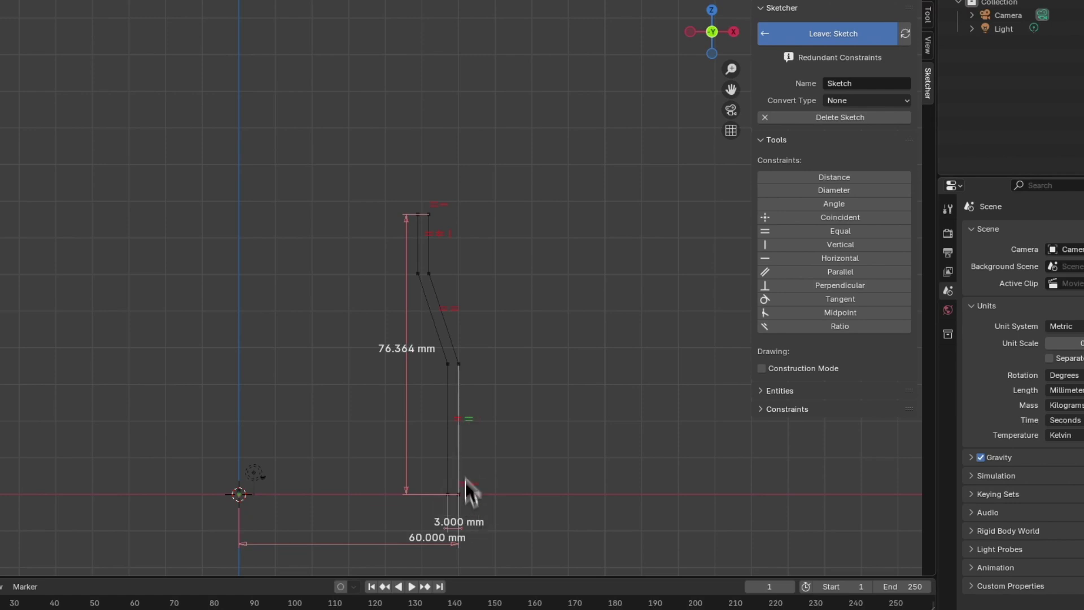
right_click(398, 351)
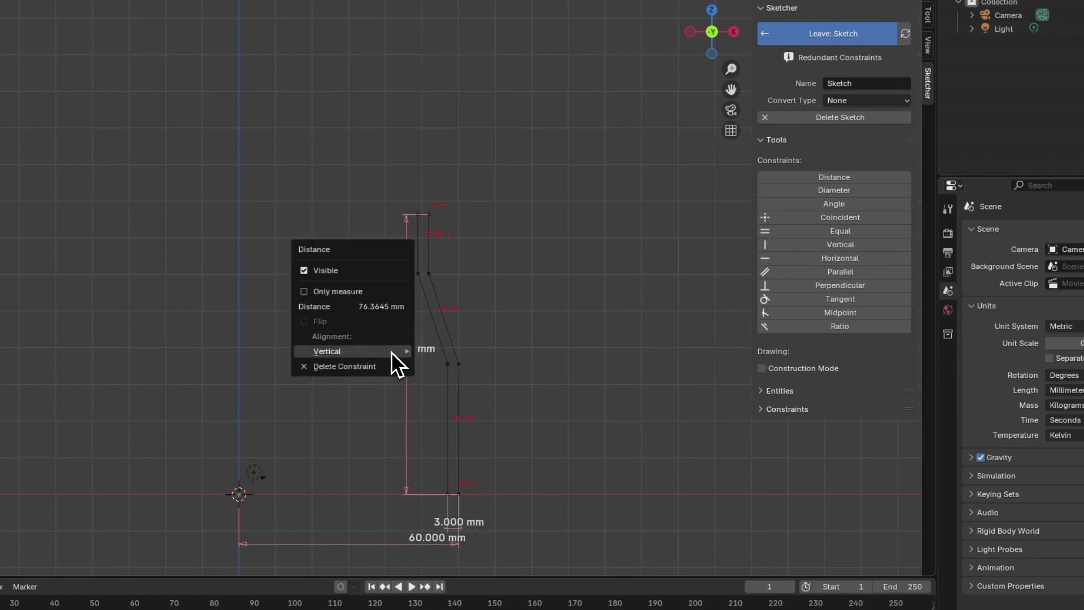
click(374, 309)
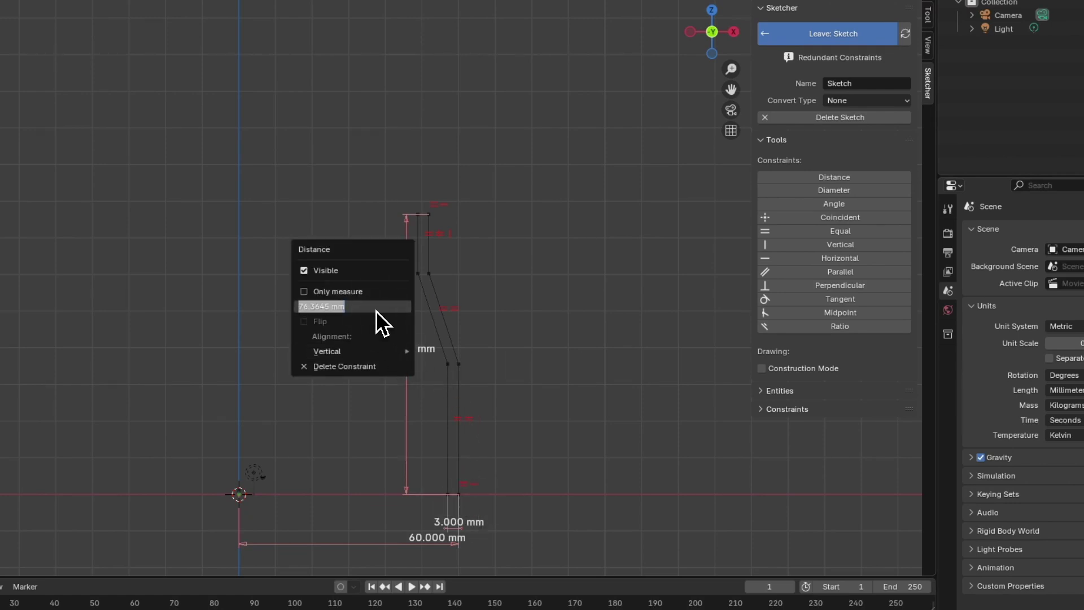
text(120)
key(Return)
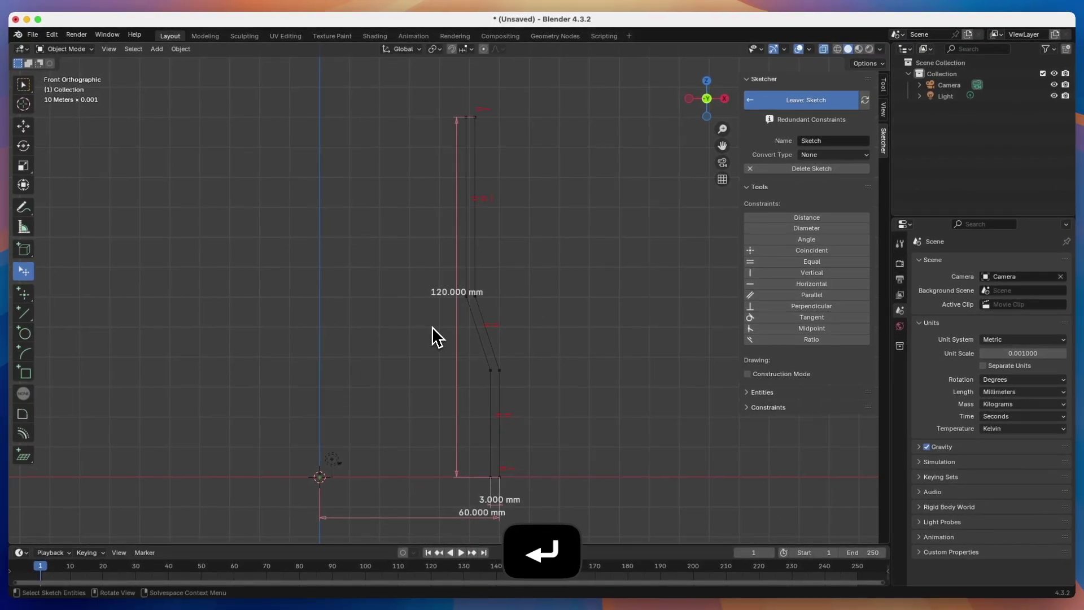
Dimension the upper right vertical line to 40 mm instead of 59.655 mm
click(479, 169)
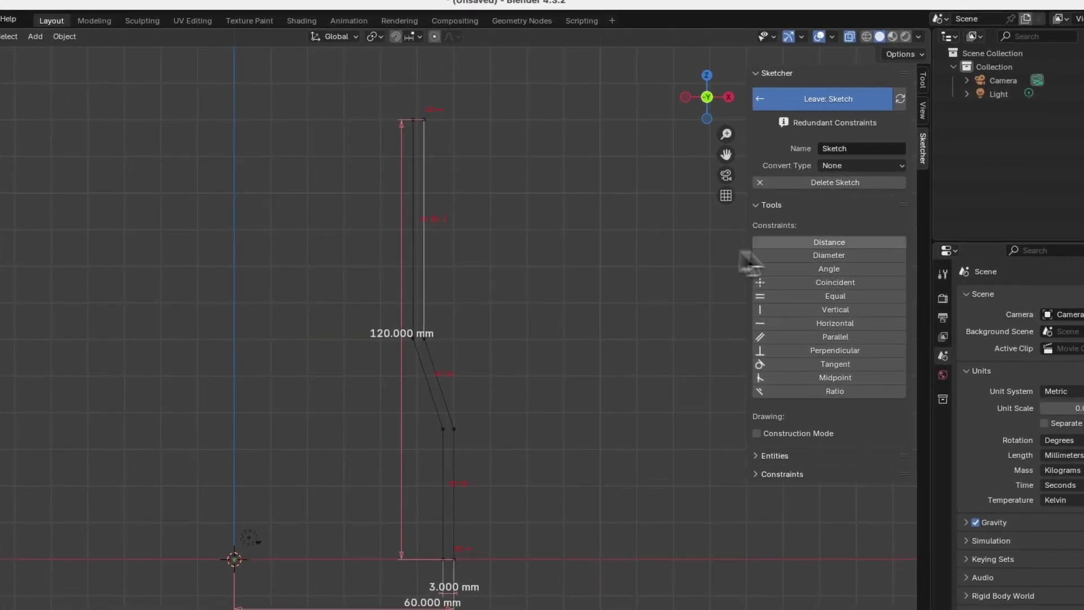
click(848, 244)
click(390, 246)
click(385, 245)
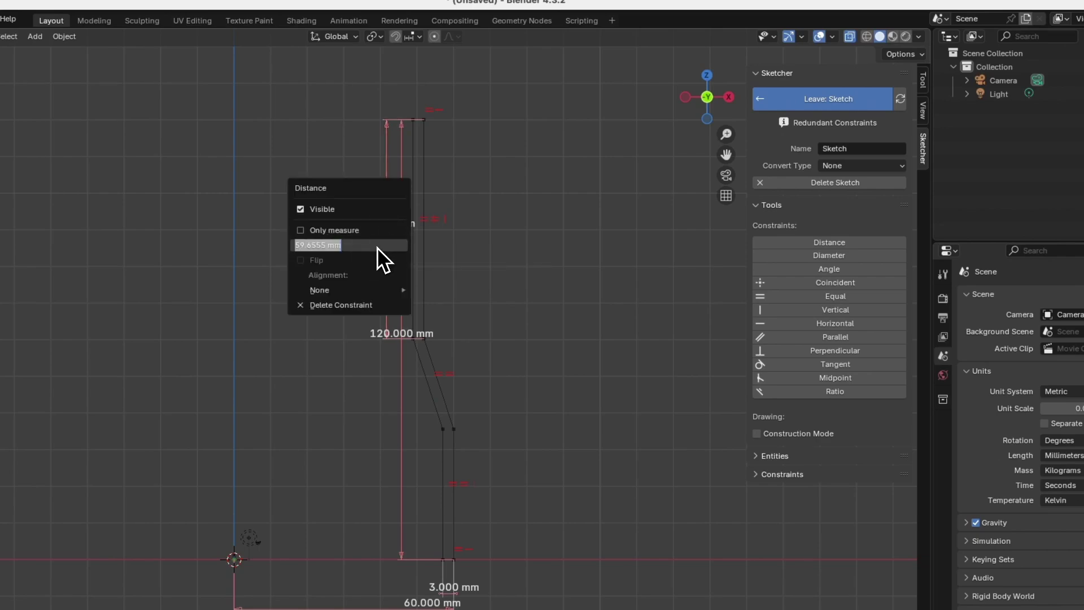
text(40)
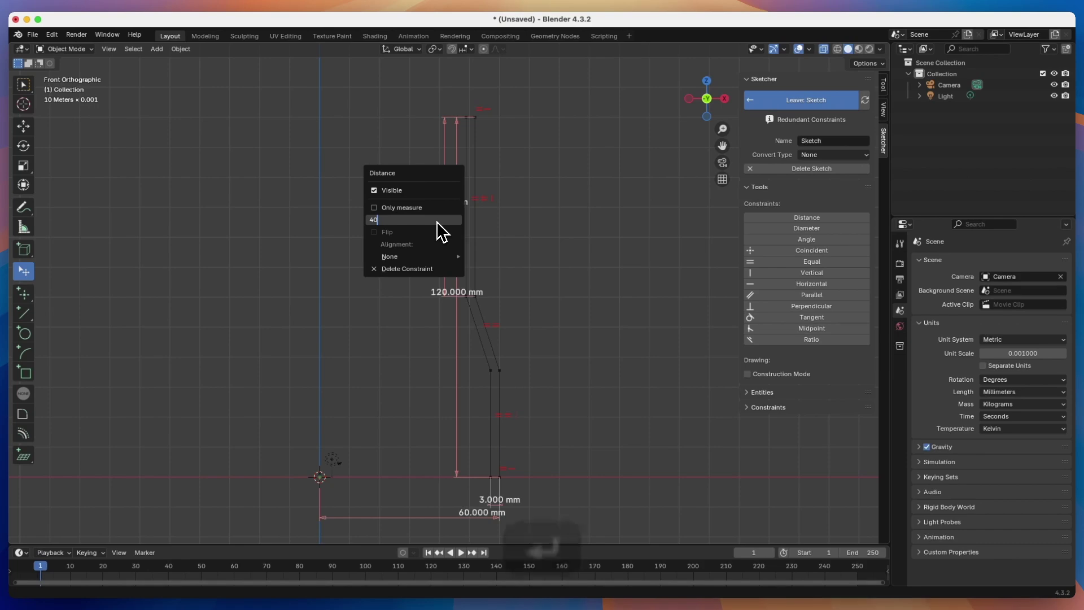
key(Return)
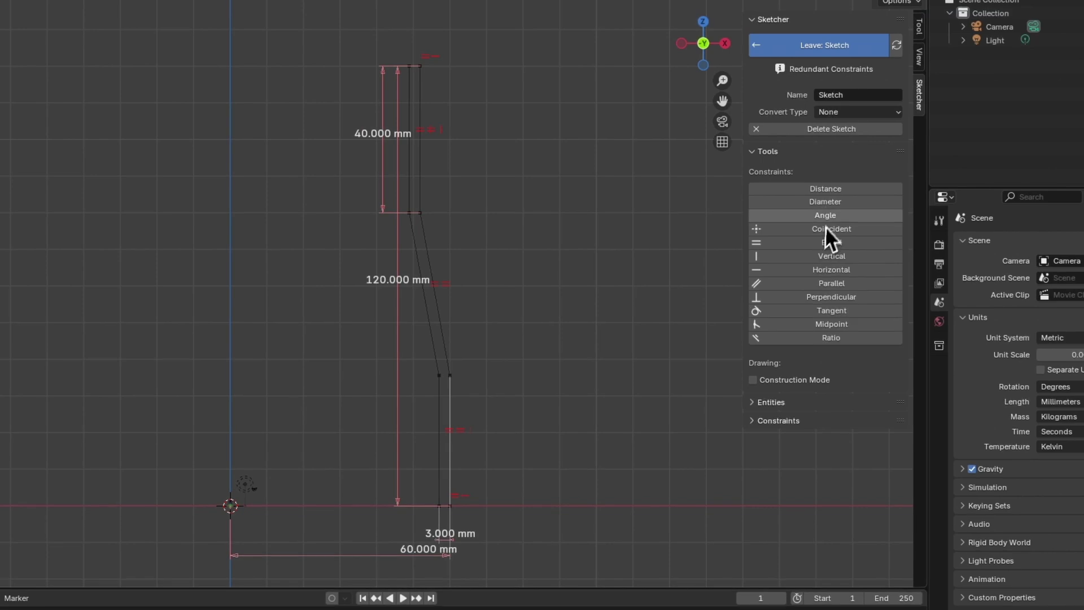
Dimension the lower straight wall section to 40 mm as well
click(825, 190)
right_click(415, 456)
click(411, 456)
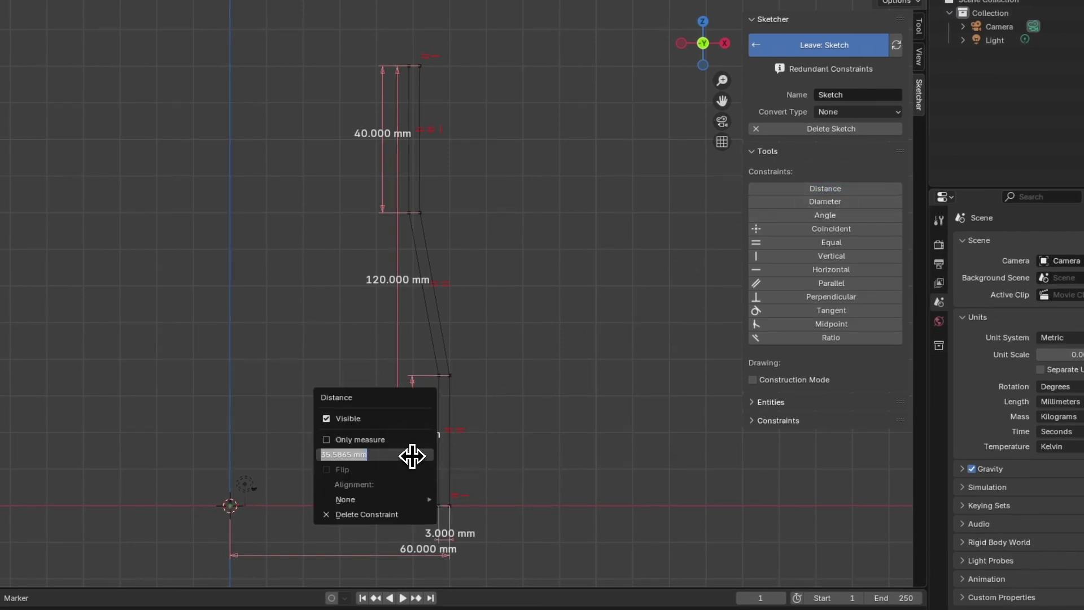
text(40)
key(Return)
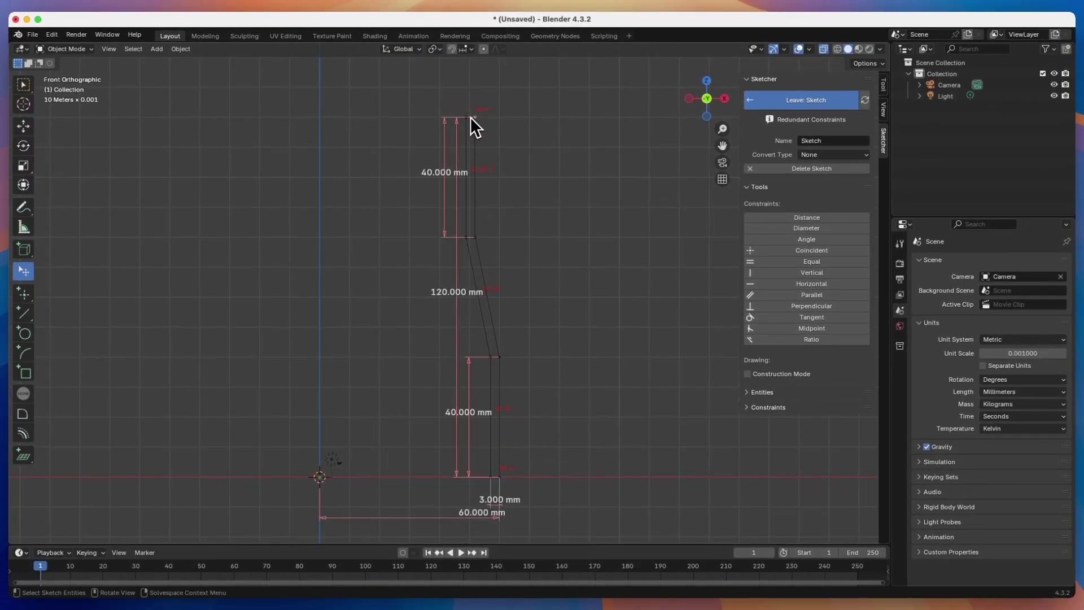
Dimension the profile's top point to the origin as a horizontal 40 mm distance
click(471, 118)
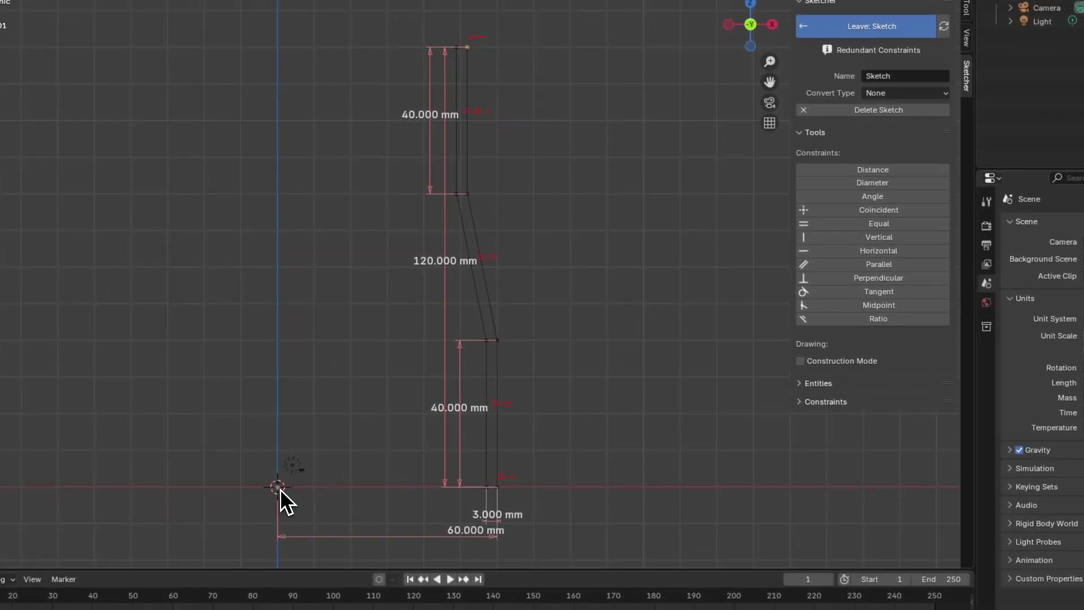
click(279, 487)
click(807, 226)
right_click(447, 364)
mouse_move(405, 401)
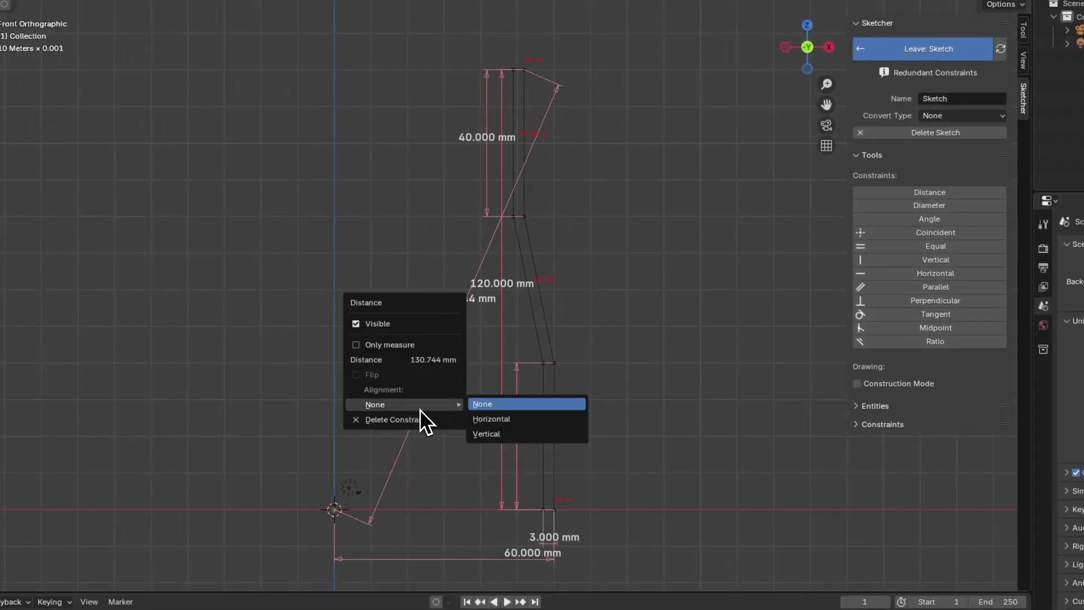
click(497, 421)
right_click(455, 266)
click(448, 214)
text(40)
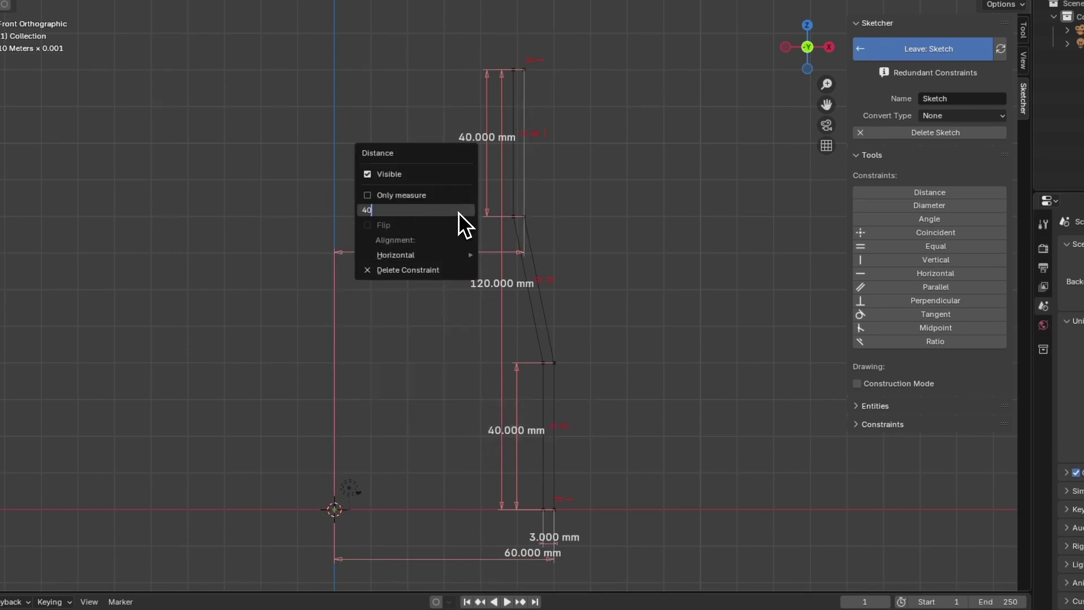
key(BackSpace)
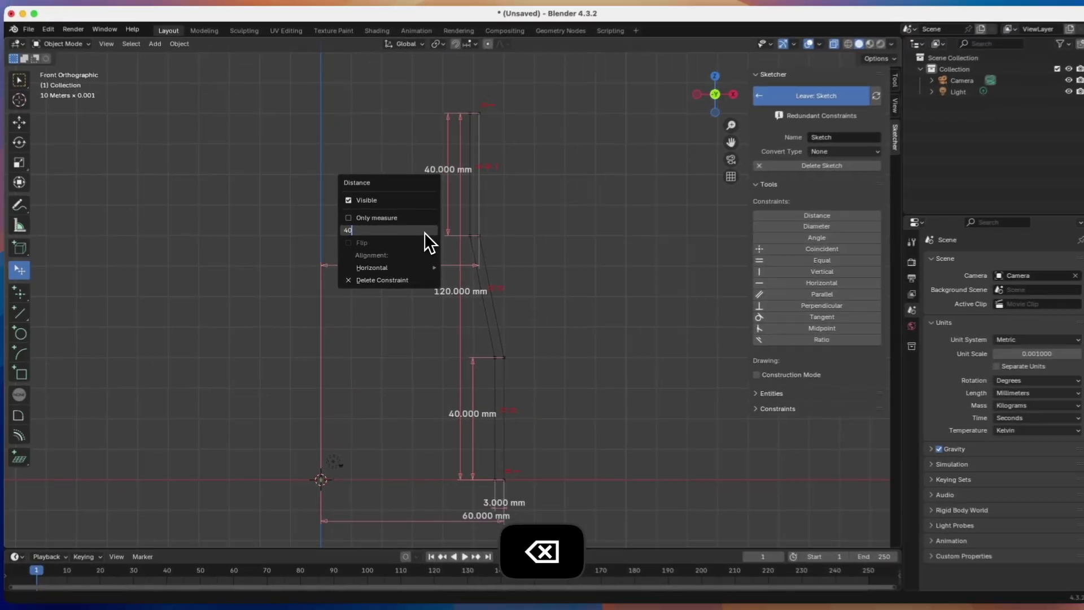
key(Return)
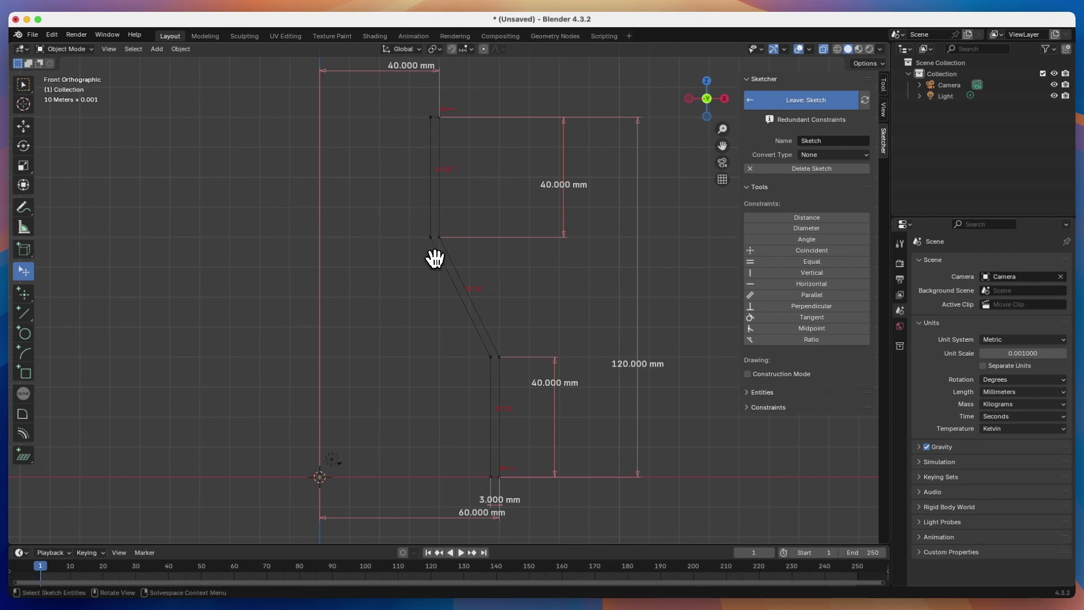
Set the sketch's Convert Type to Mesh and leave sketch editing
click(815, 155)
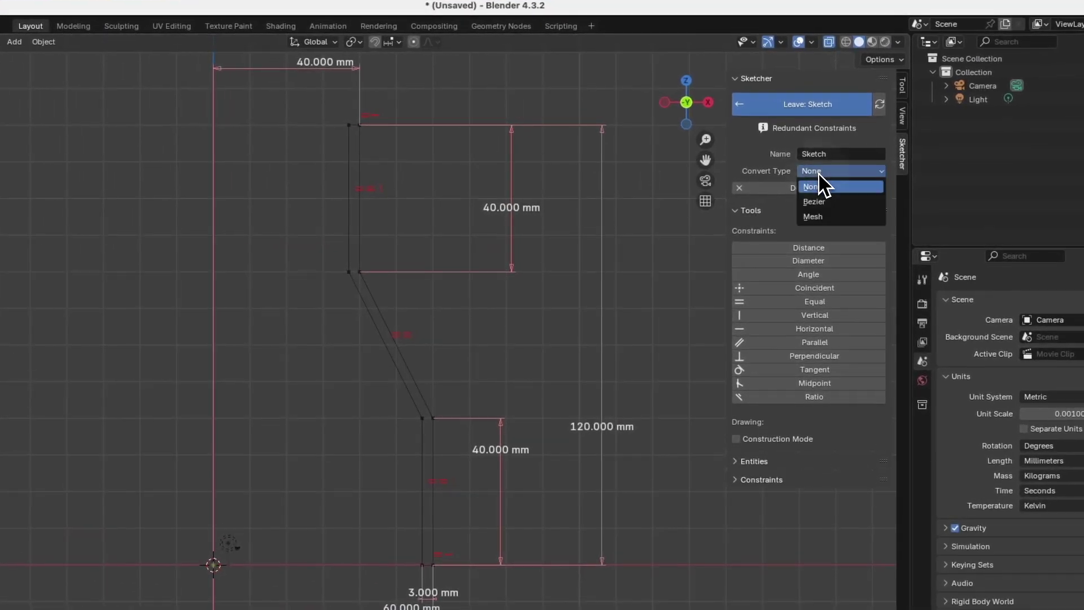
click(818, 179)
click(812, 172)
click(822, 217)
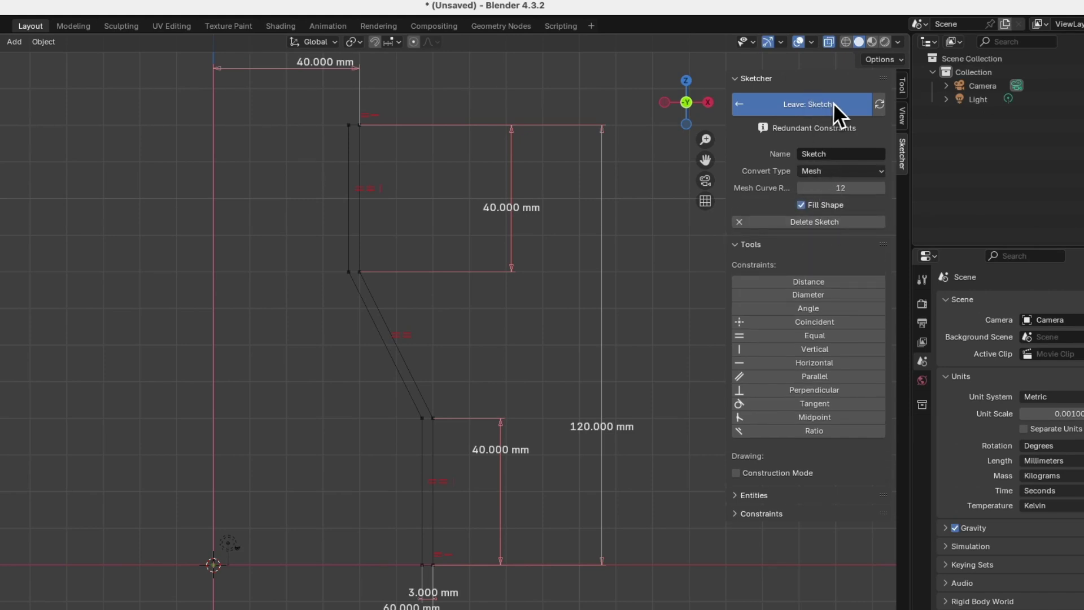
click(773, 108)
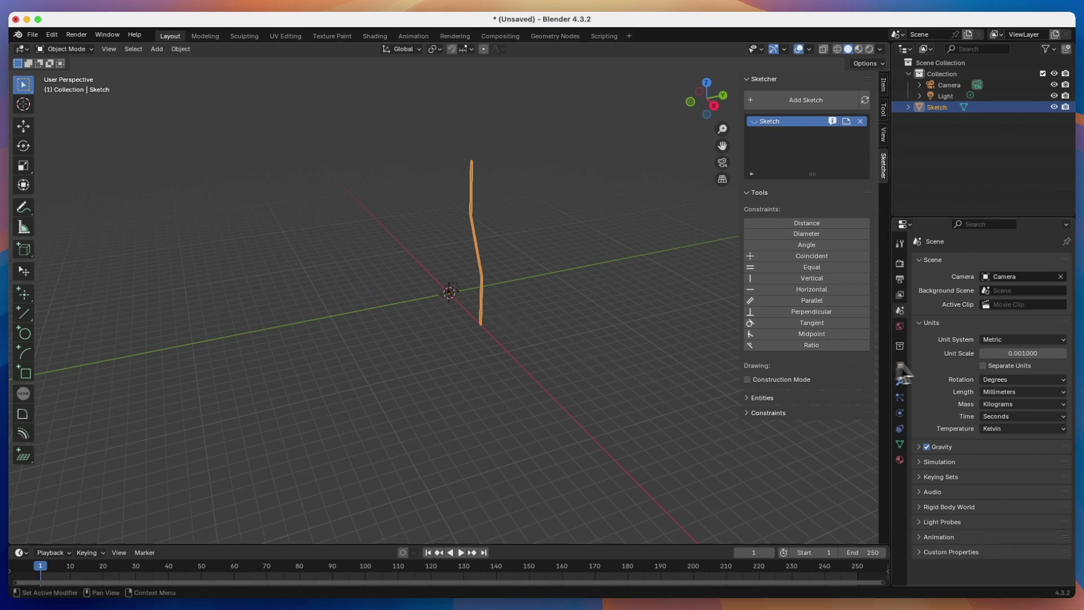
Add a 360° Screw modifier to the Sketch, revolving around the Y axis
click(900, 382)
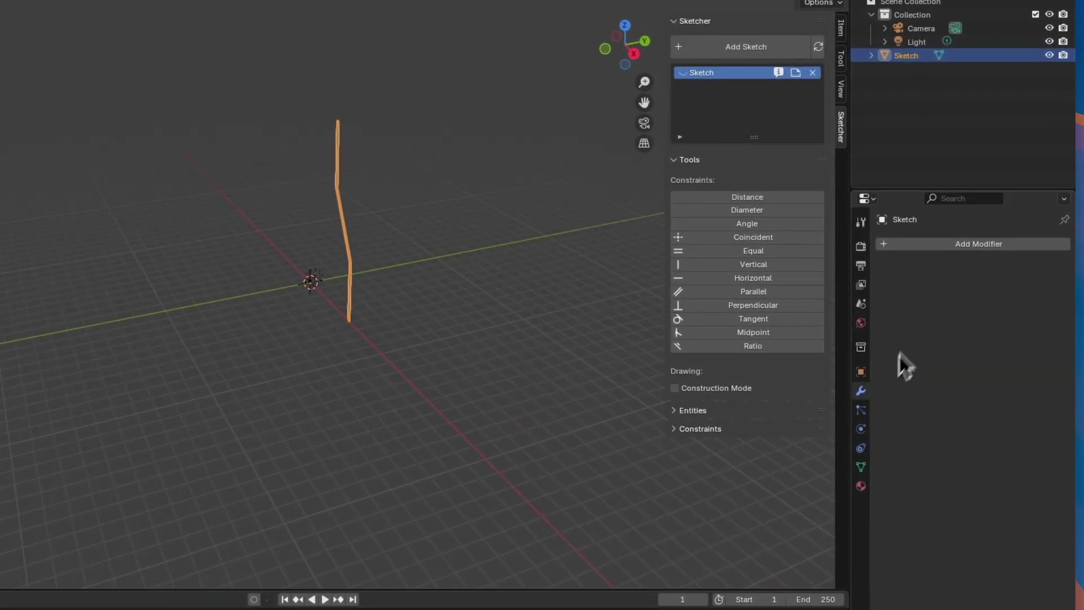
click(947, 248)
mouse_move(947, 248)
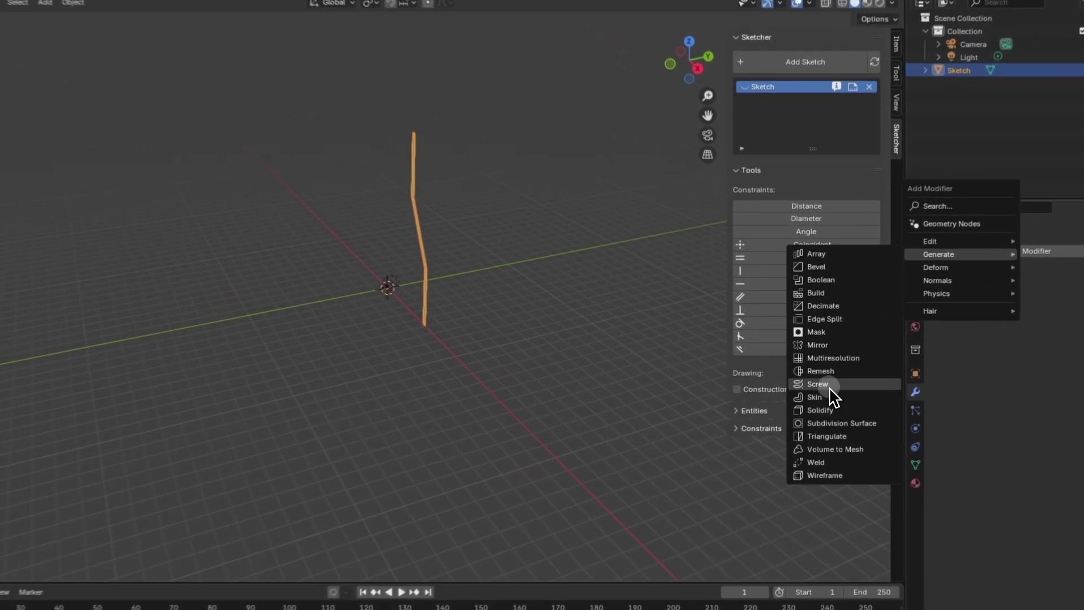
click(829, 387)
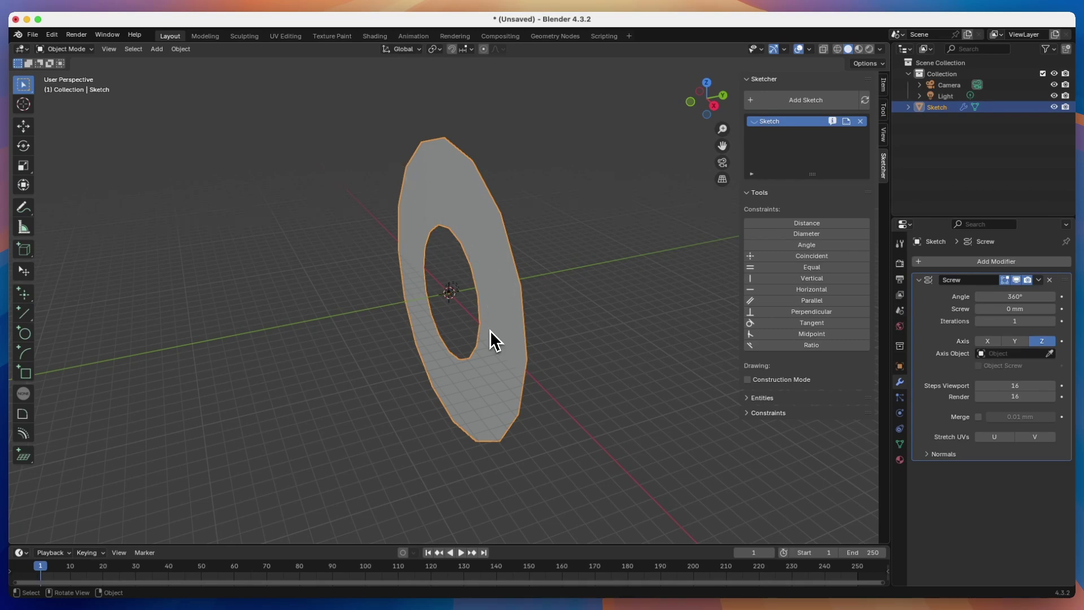
click(1016, 343)
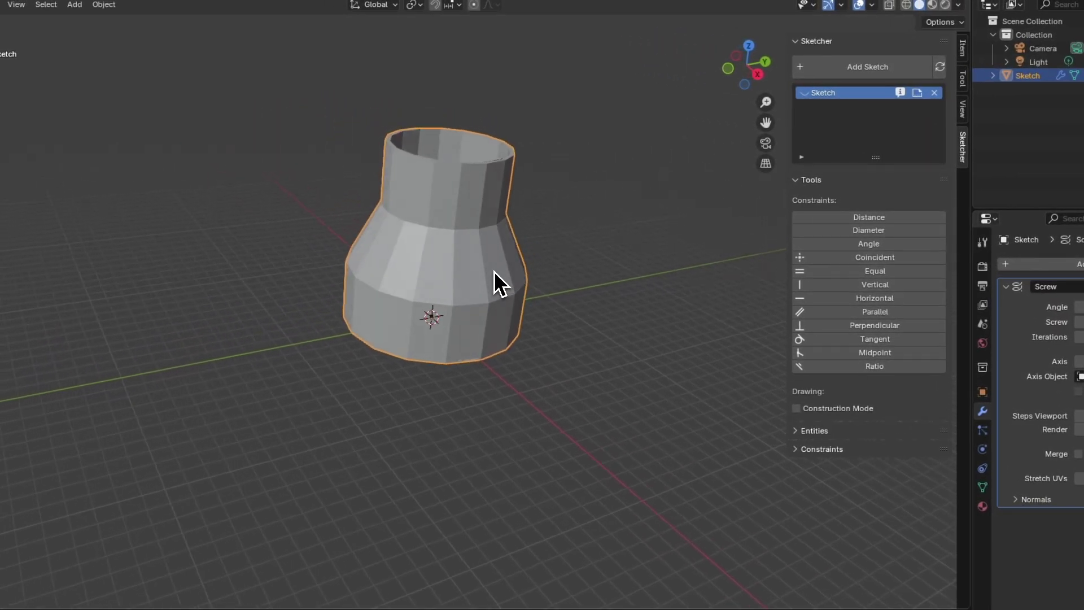
Raise the Screw modifier's viewport steps to 81 for a smoother reducer
middle_drag(493, 271, 510, 361)
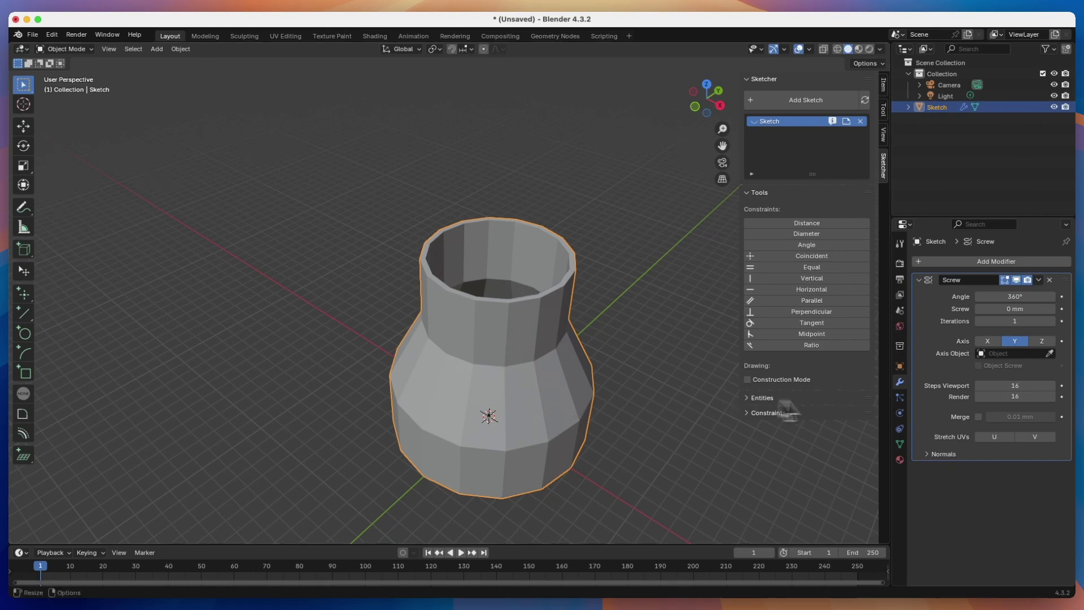
drag(982, 387, 1045, 381)
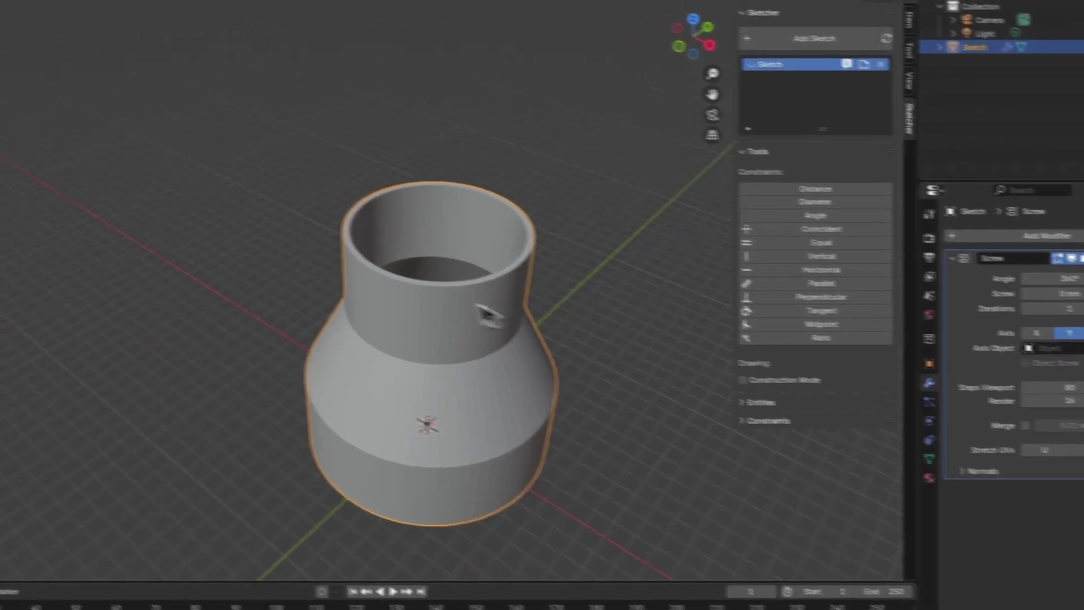
middle_drag(431, 303, 340, 281)
scroll(337, 276, up, 2)
scroll(461, 297, up, 5)
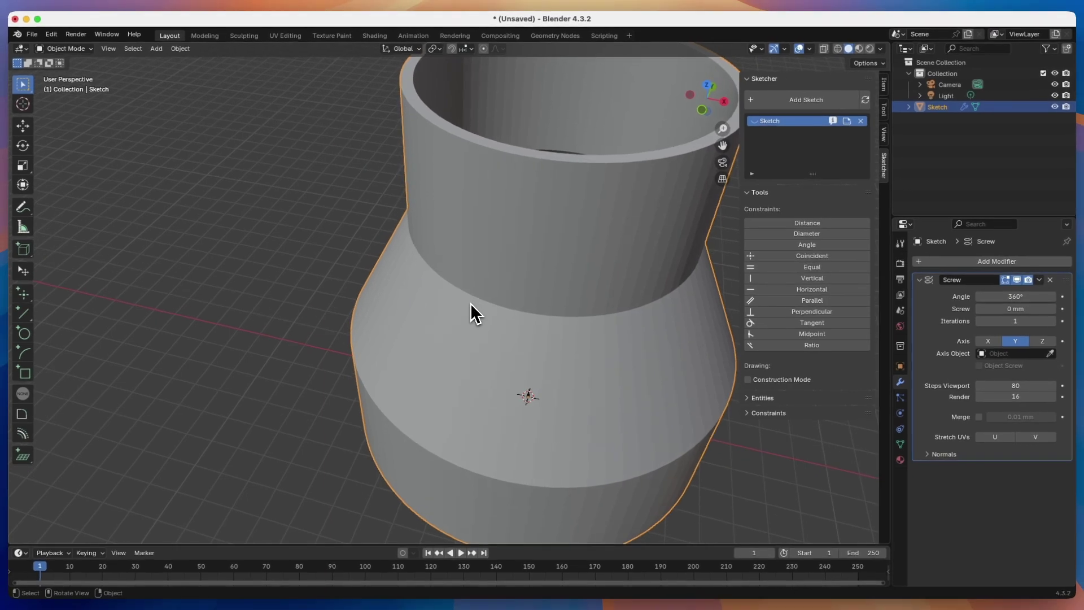
scroll(470, 303, down, 5)
Apply the Screw modifier to bake the revolve into a solid reducer mesh
click(1039, 280)
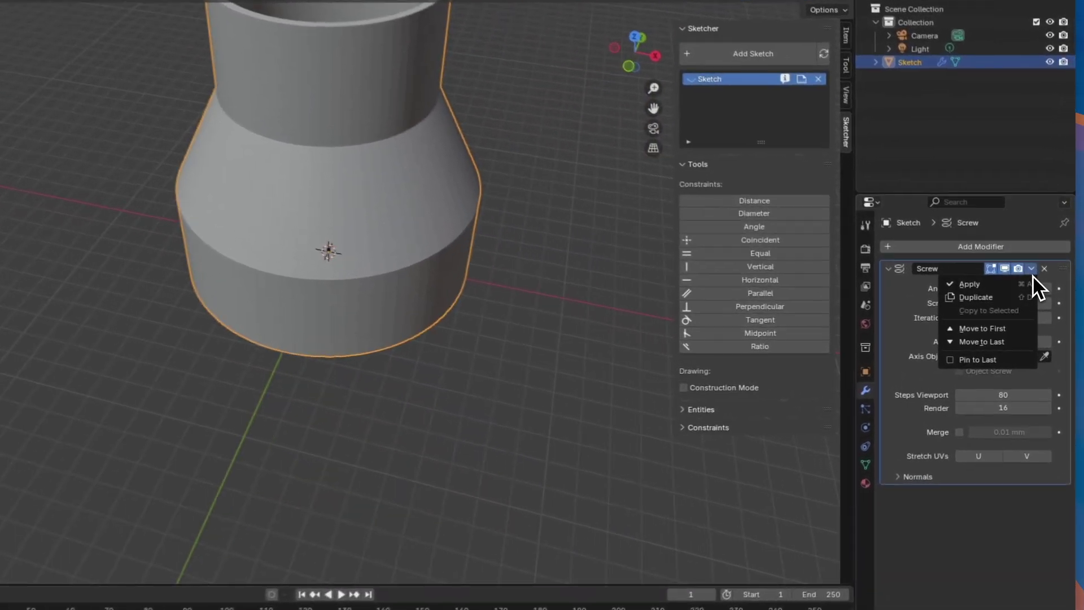
click(996, 285)
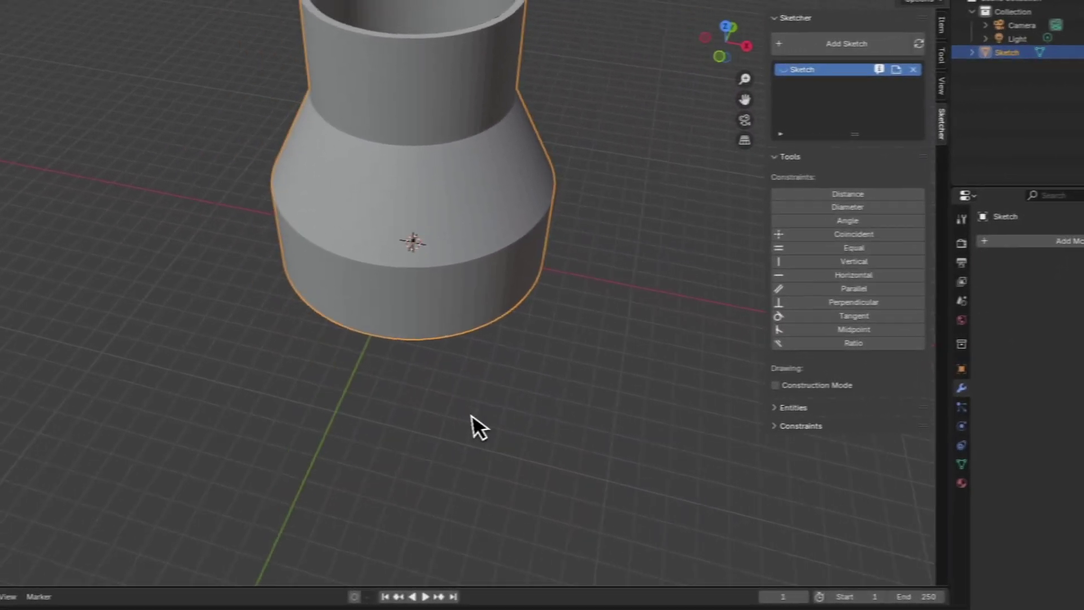
scroll(480, 427, down, 4)
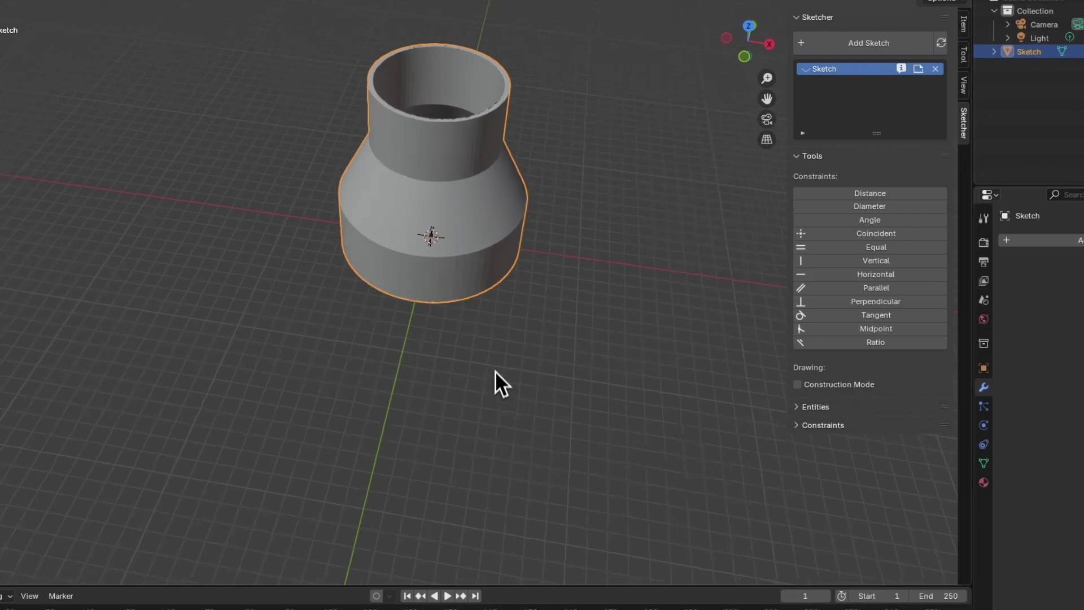
middle_drag(472, 261, 439, 259)
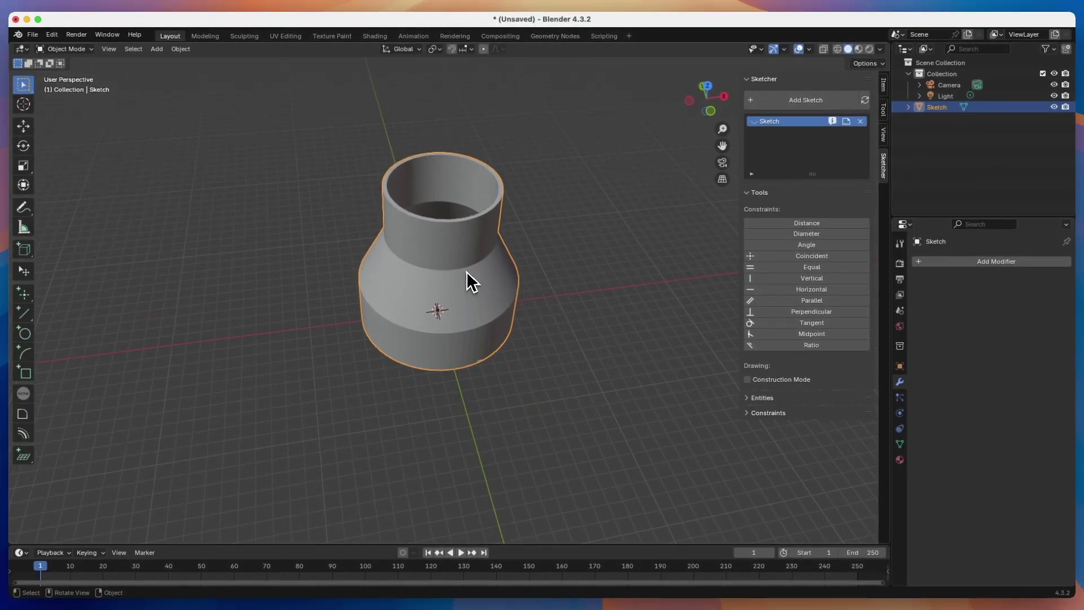
Export the reducer as p1a.stl with Apply Modifiers enabled
click(33, 35)
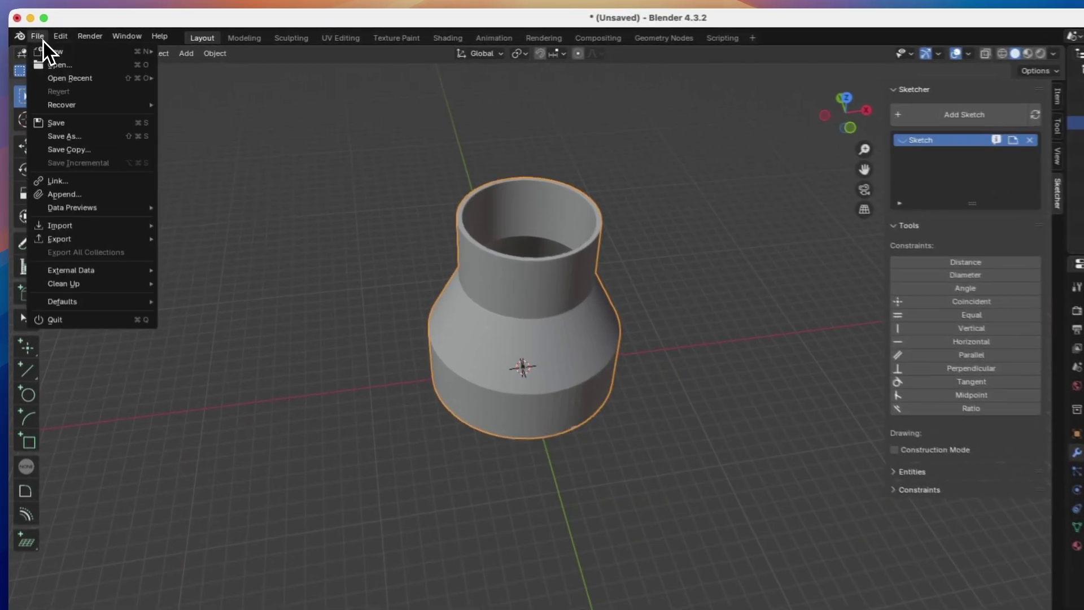
mouse_move(87, 243)
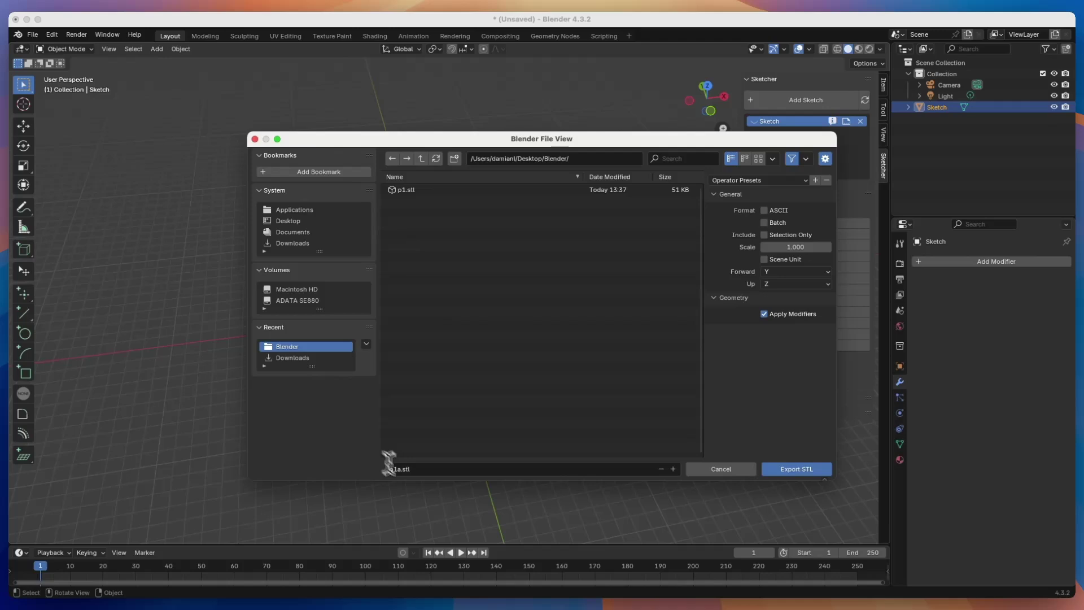
click(788, 475)
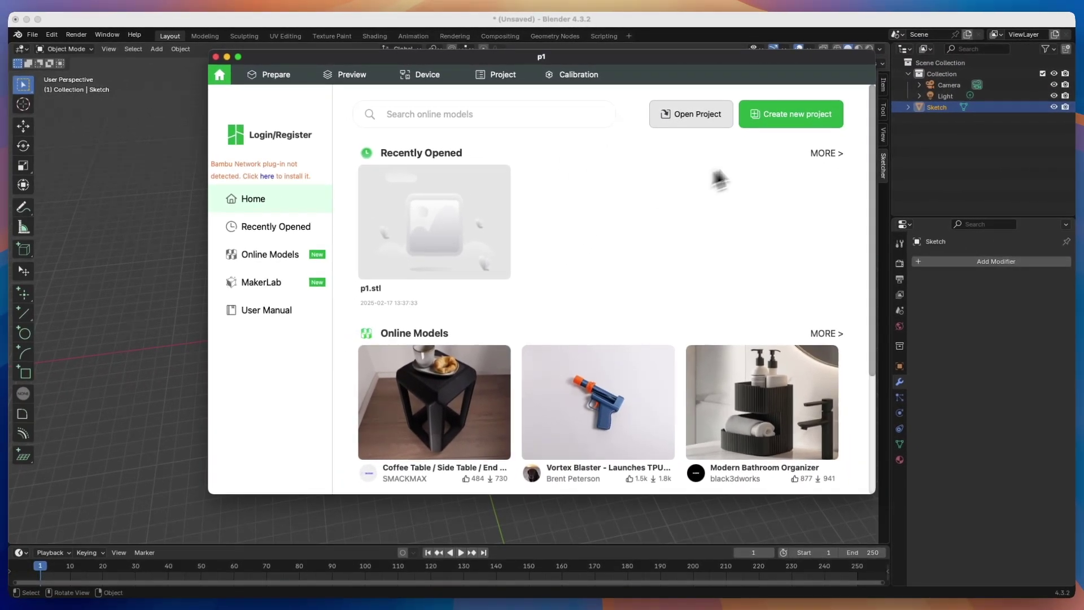
Start a new Bambu Studio project without saving, then import p1a.stl onto the build plate
click(782, 130)
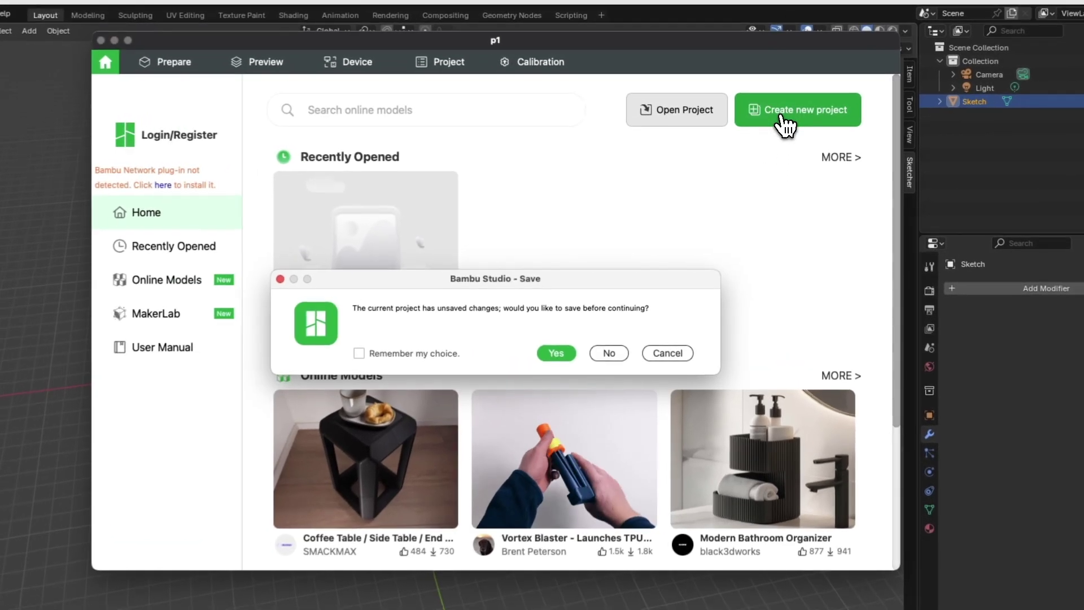
click(637, 315)
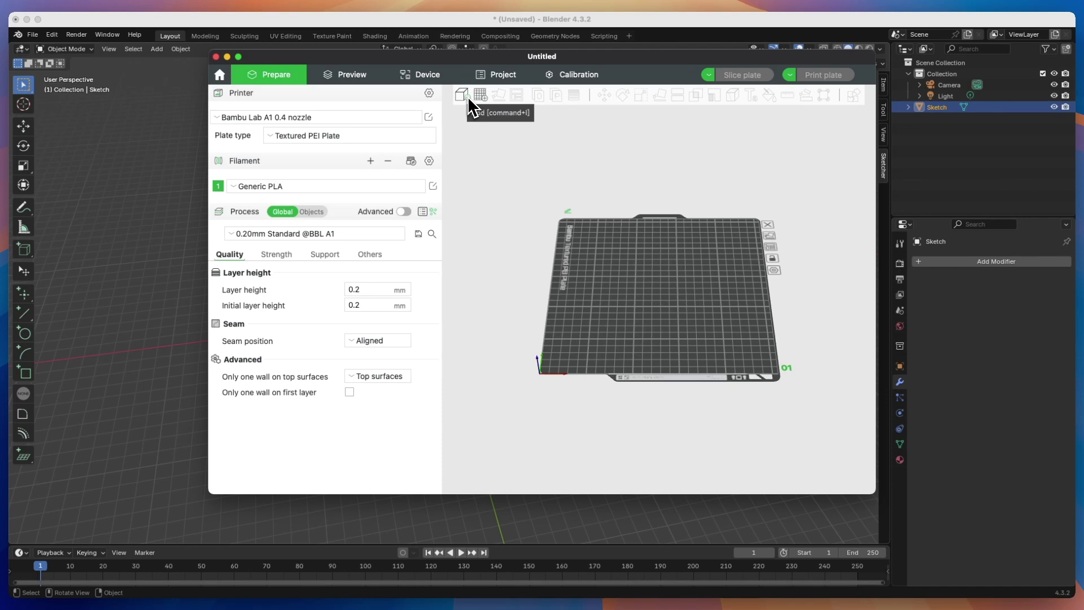
click(463, 94)
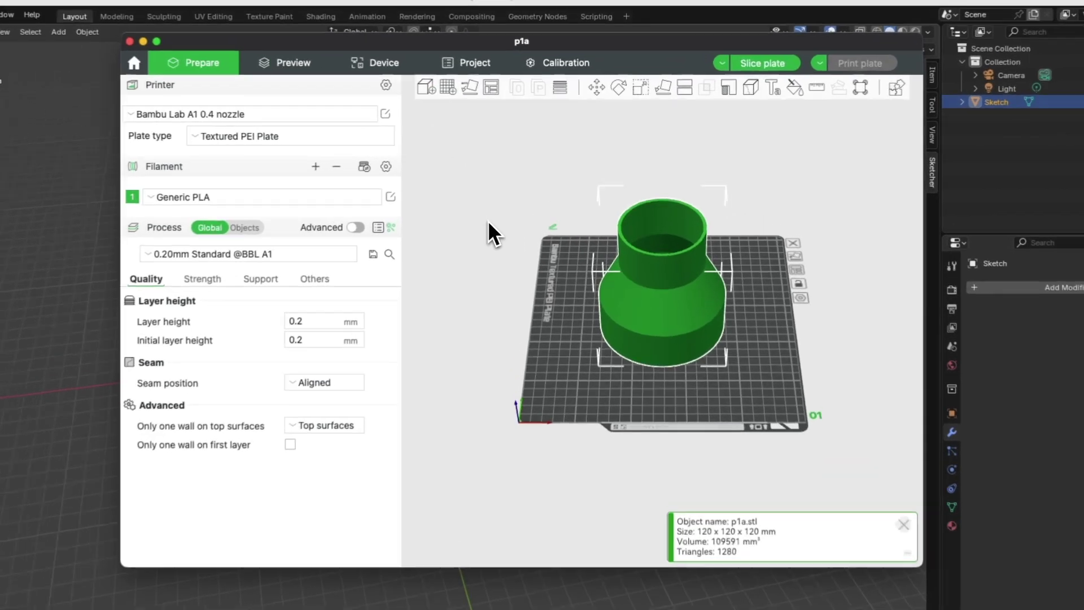